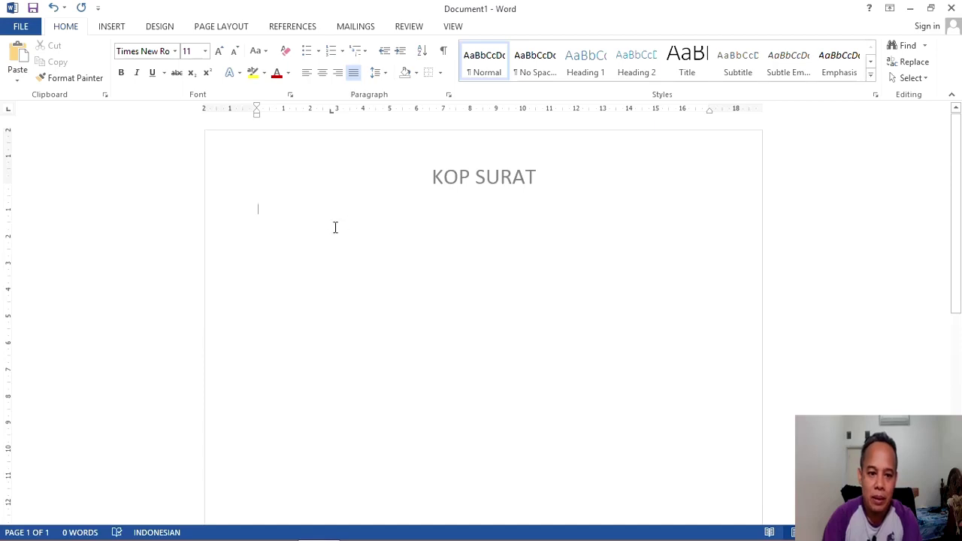
Step: Type the Nomor, Lampiran and Perihal lines with tab-aligned colons
{"action": "type", "text": "Nomor"}
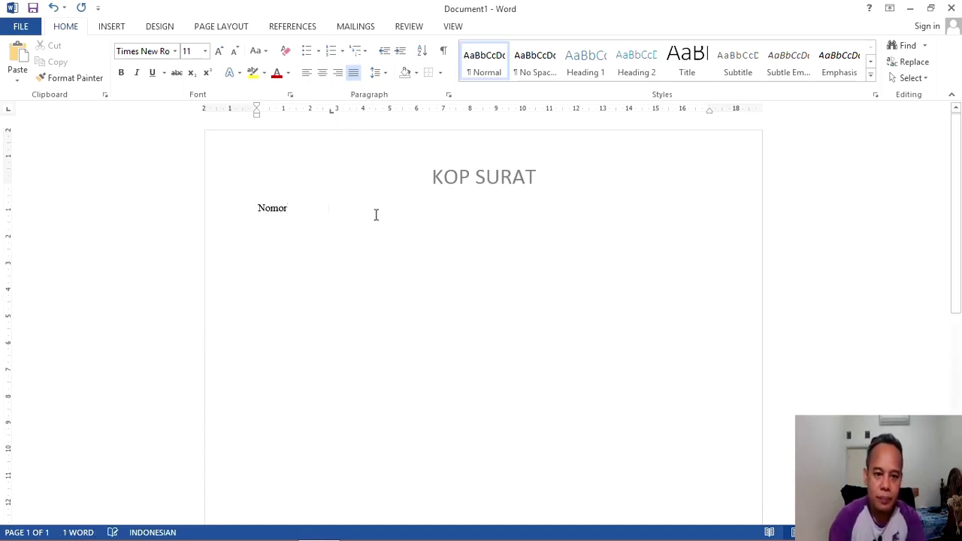
{"action": "key", "text": "Tab"}
{"action": "type", "text": ": "}
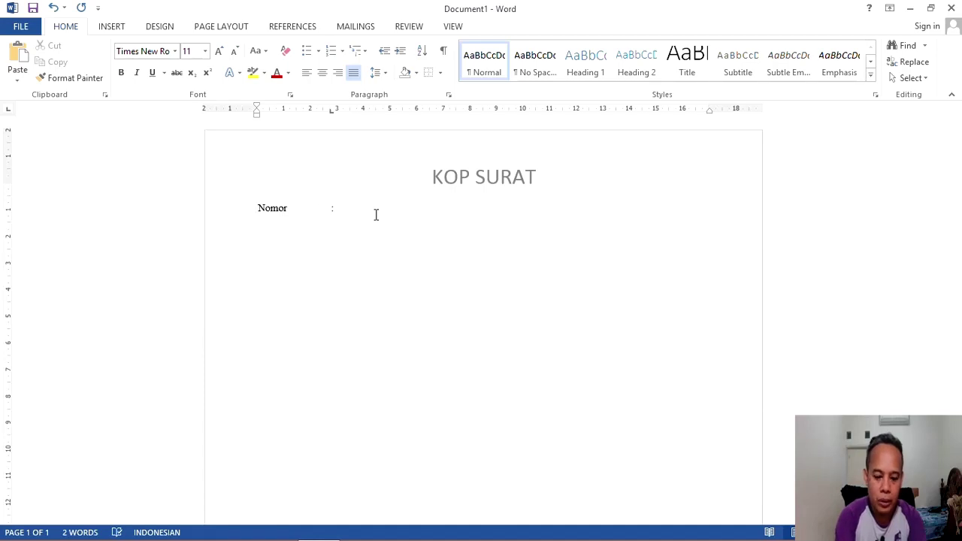
{"action": "type", "text": "Lampi"}
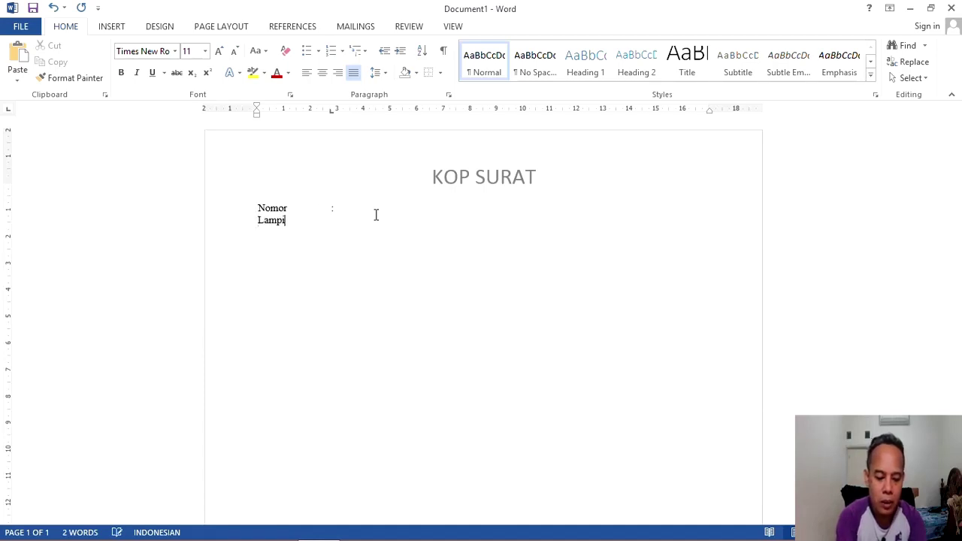
{"action": "type", "text": "ran\t: "}
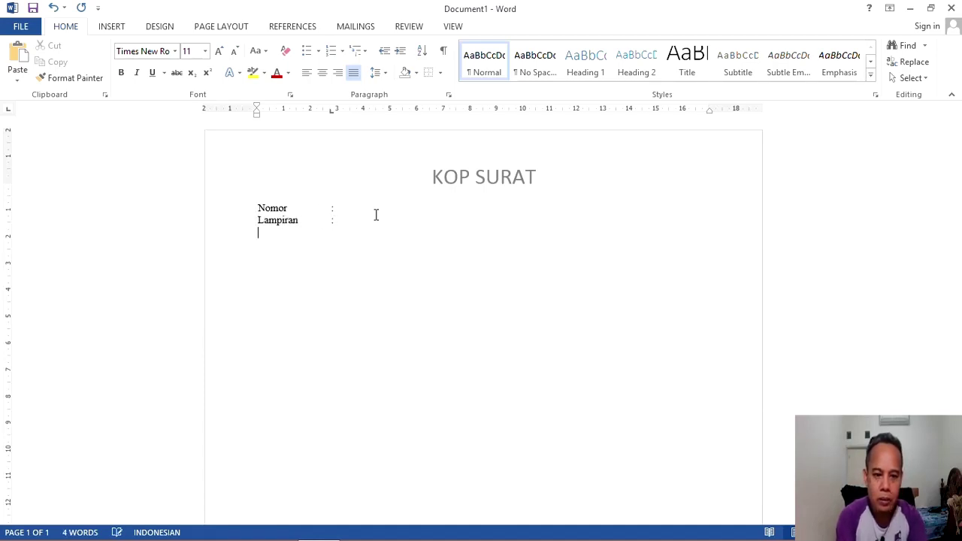
{"action": "type", "text": "Perihal"}
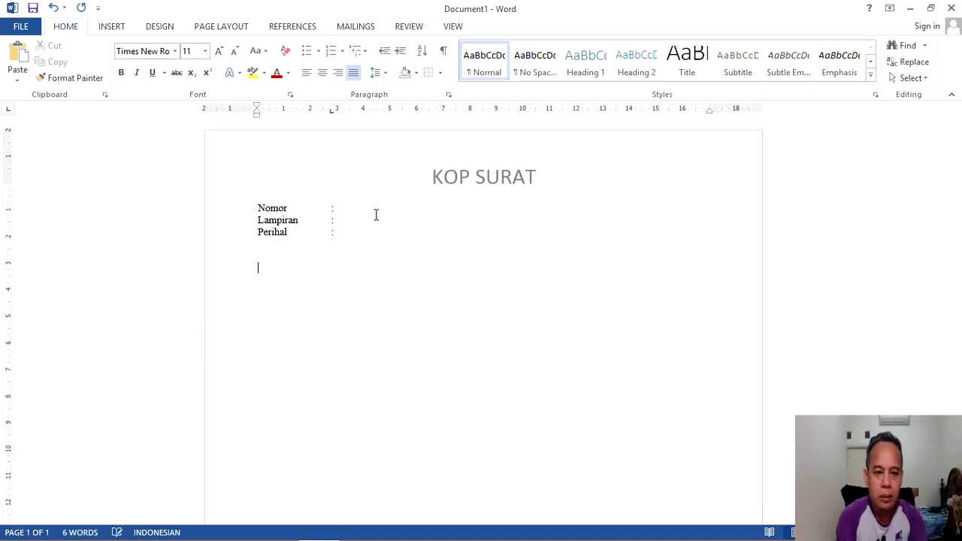
{"action": "key", "text": "Return"}
{"action": "key", "text": "Return"}
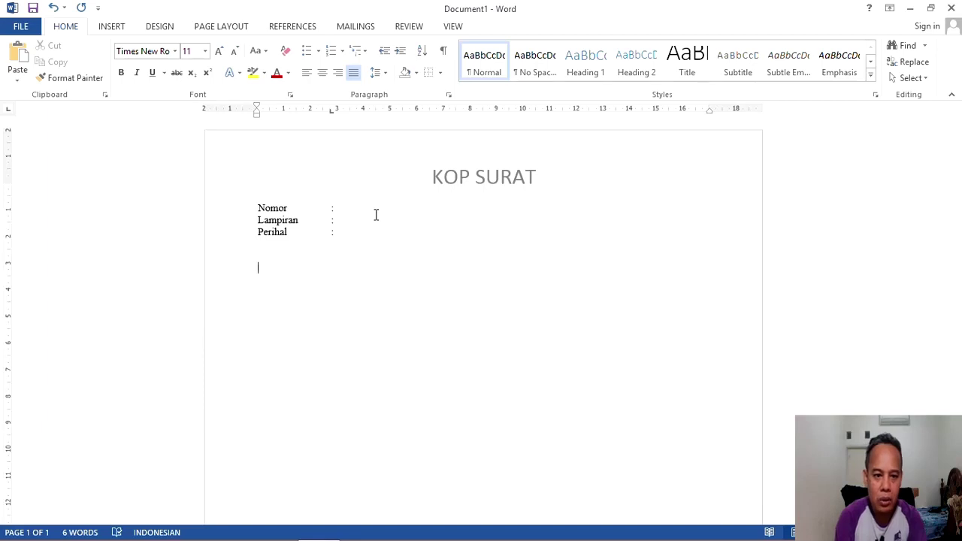
Step: Add the 'Kepada Yth:' recipient block ending 'Di Tempat.' followed by 'Dengan Hormat,'
{"action": "type", "text": "Kepa"}
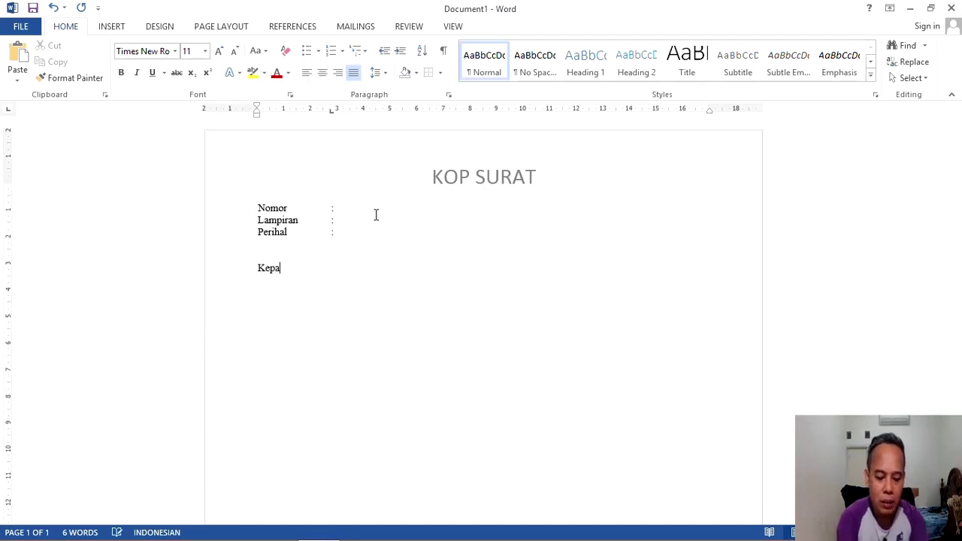
{"action": "type", "text": "da Yth"}
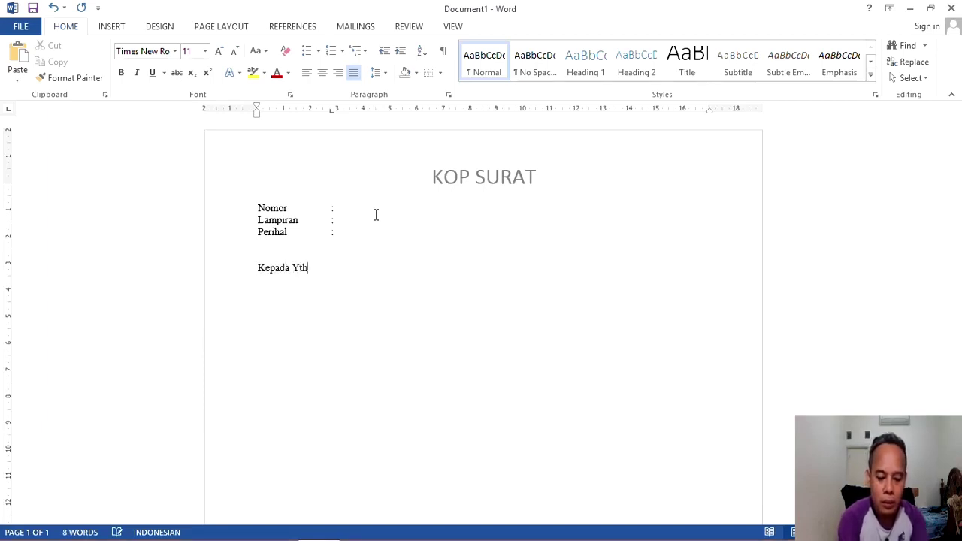
{"action": "type", "text": ": Oran"}
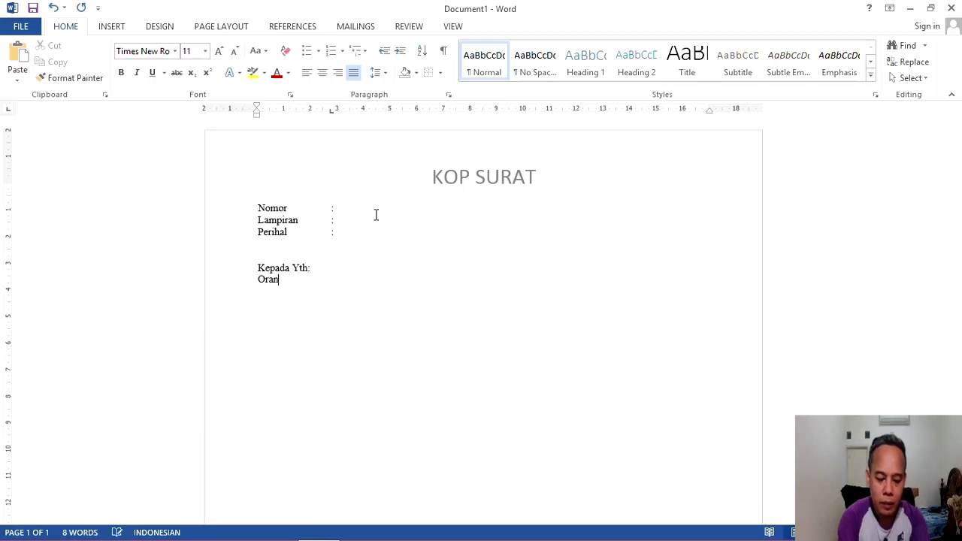
{"action": "type", "text": "g Tua/Wali "}
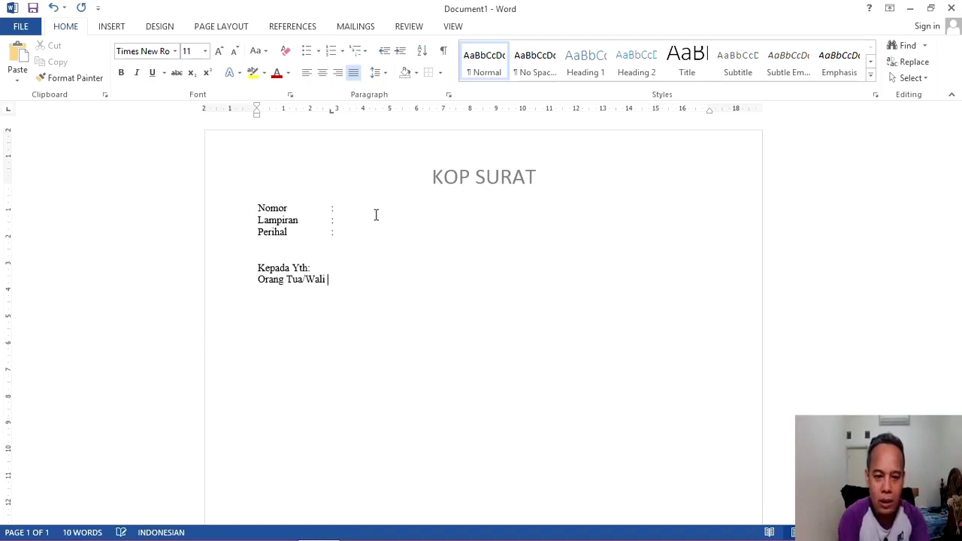
{"action": "type", "text": "Siswa/i "}
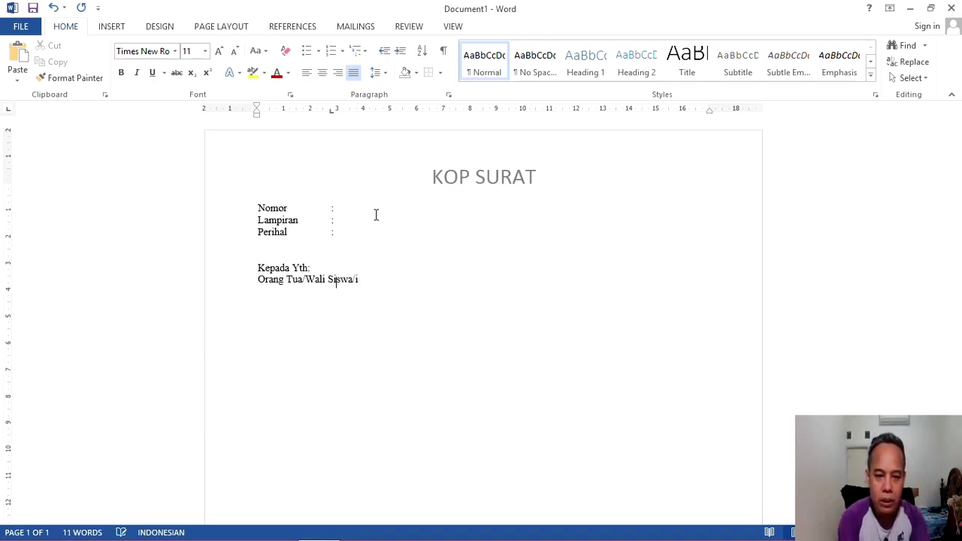
{"action": "type", "text": "SMK Con"}
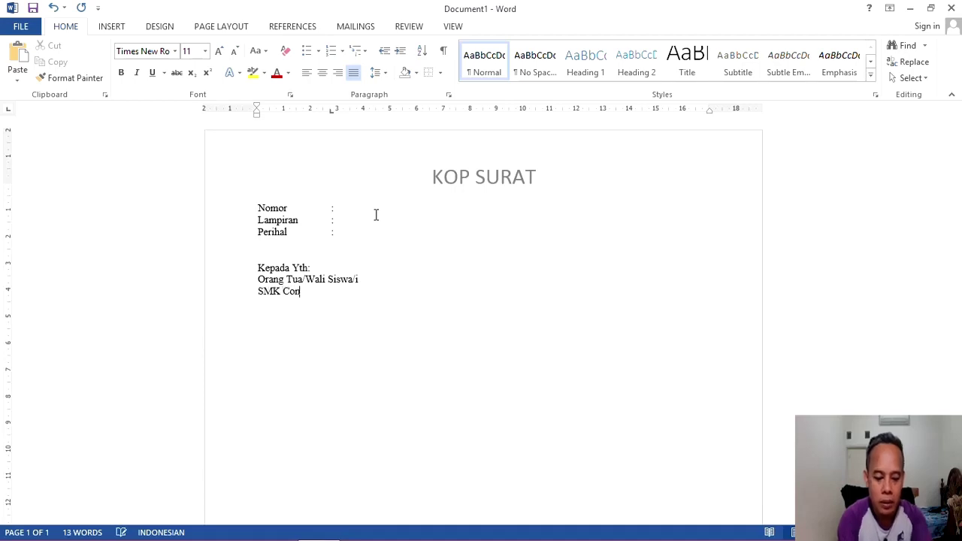
{"action": "type", "text": "toh Di"}
{"action": "key", "text": "Return"}
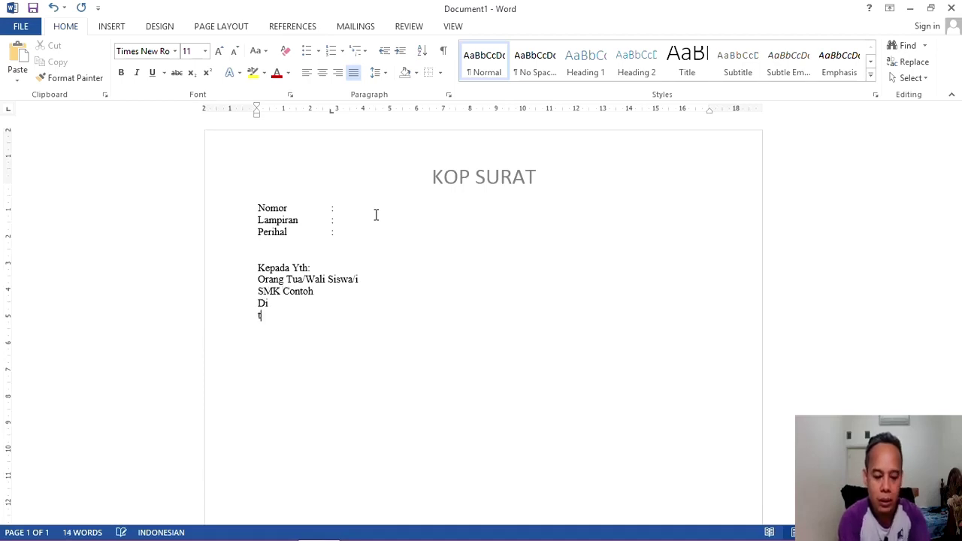
{"action": "type", "text": "Tempat."}
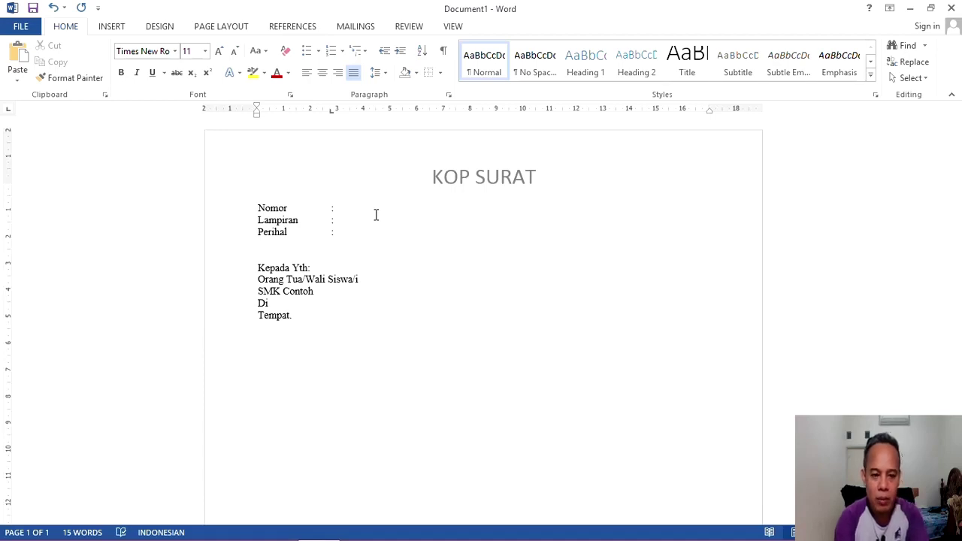
{"action": "type", "text": "Dengan Horm"}
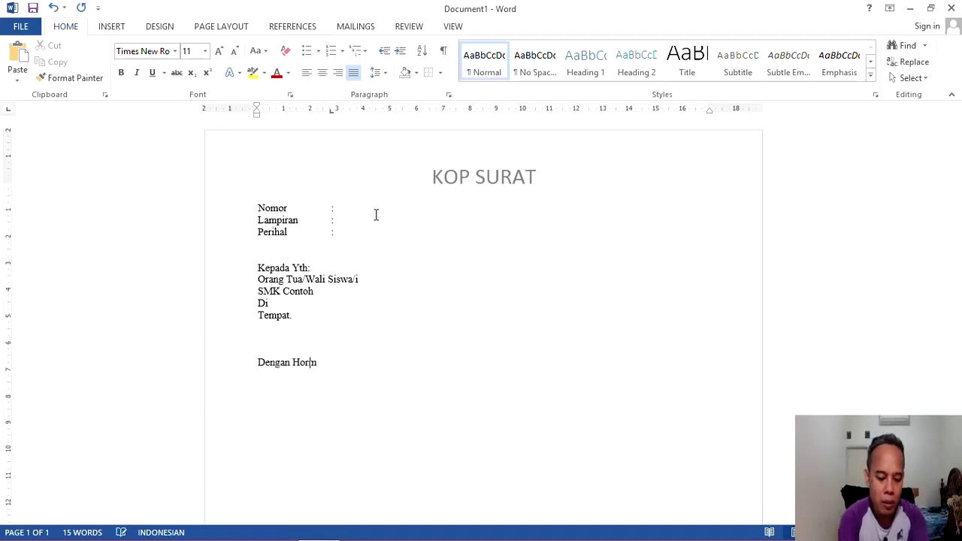
{"action": "type", "text": "at,"}
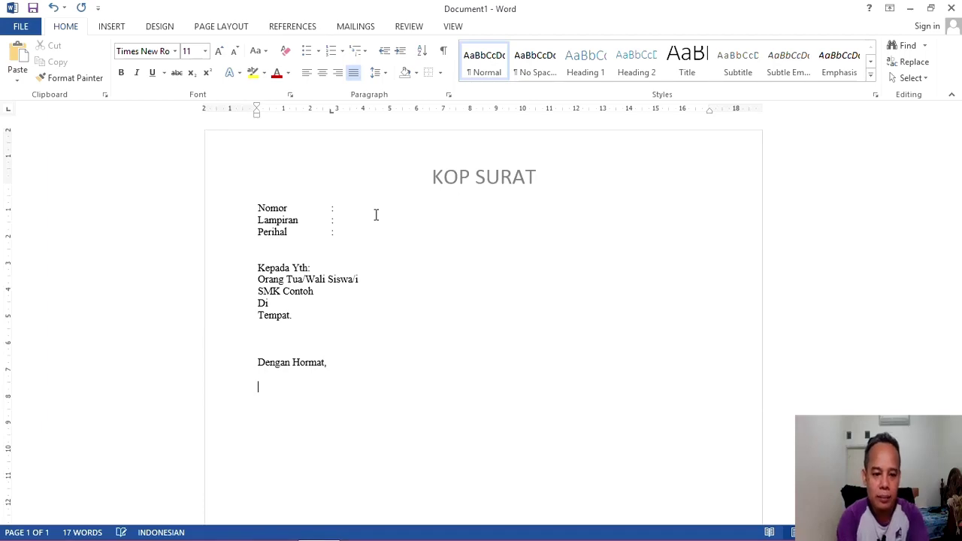
{"action": "type", "text": "=rand"}
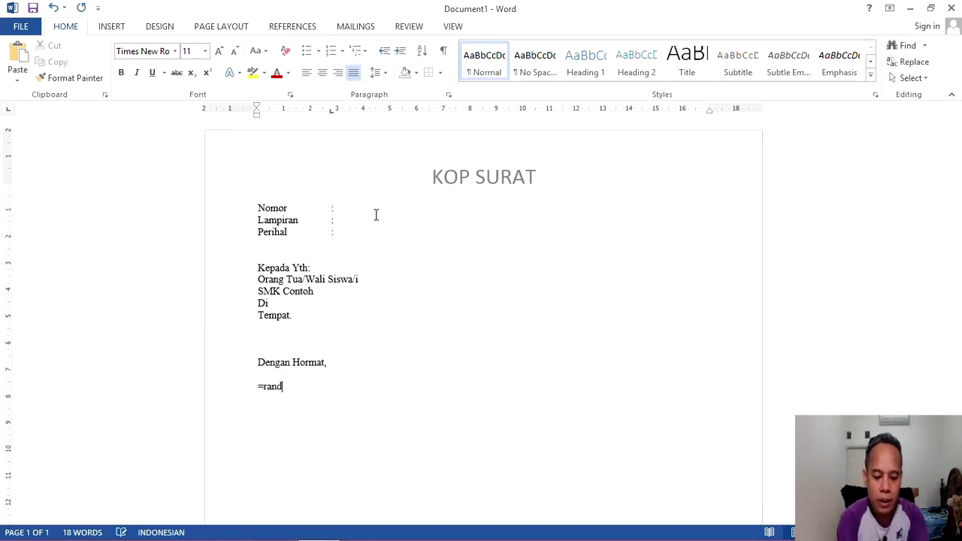
{"action": "type", "text": ")"}
Step: Expand =rand(6) into six sample body paragraphs and scroll through the result
{"action": "key", "text": "Return"}
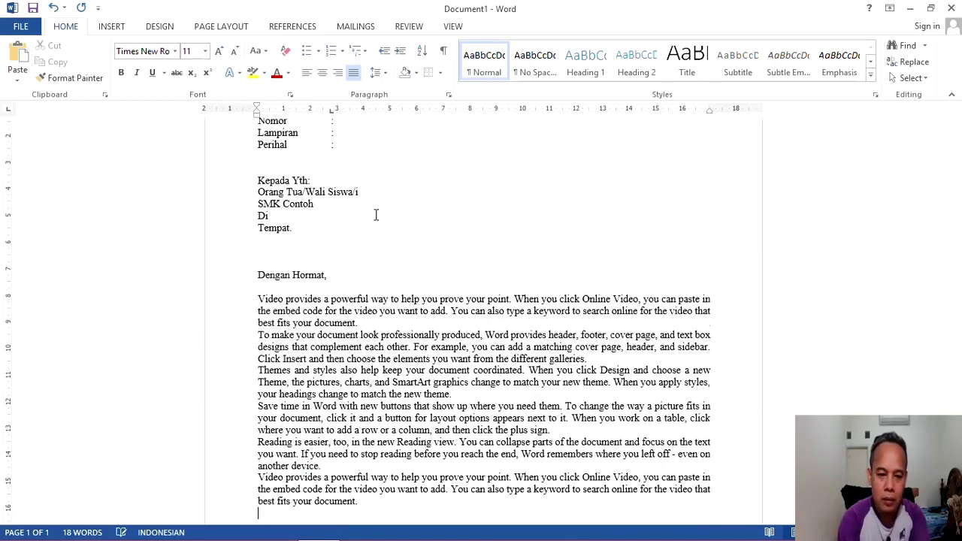
{"action": "scroll", "coordinate": [420, 323], "scroll_direction": "down", "scroll_amount": 3}
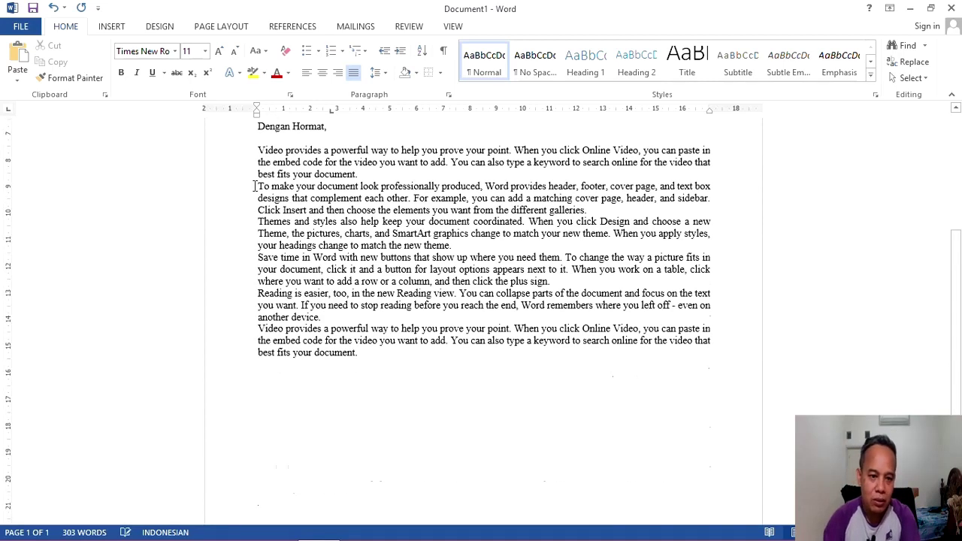
{"action": "scroll", "coordinate": [488, 368], "scroll_direction": "up", "scroll_amount": 1}
{"action": "scroll", "coordinate": [541, 400], "scroll_direction": "up", "scroll_amount": 3}
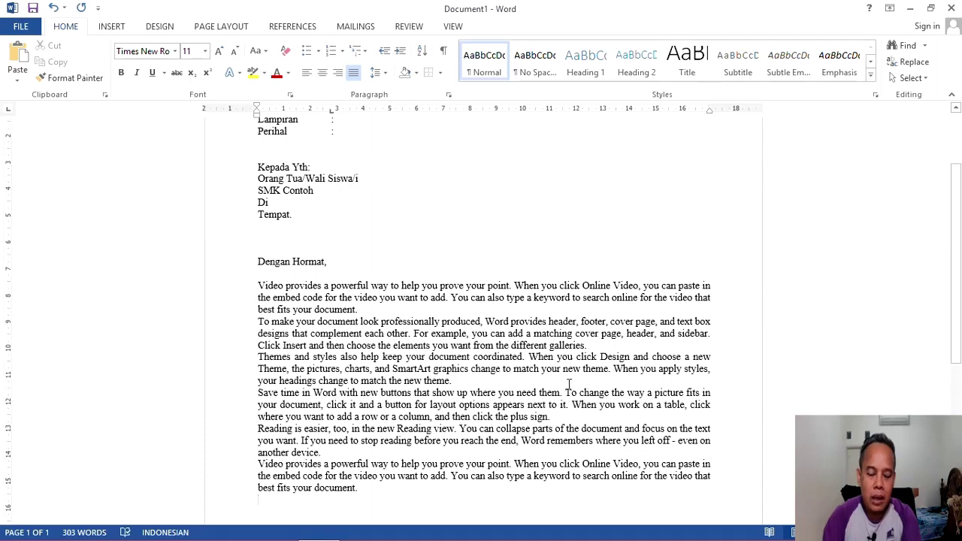
{"action": "scroll", "coordinate": [568, 386], "scroll_direction": "down", "scroll_amount": 3}
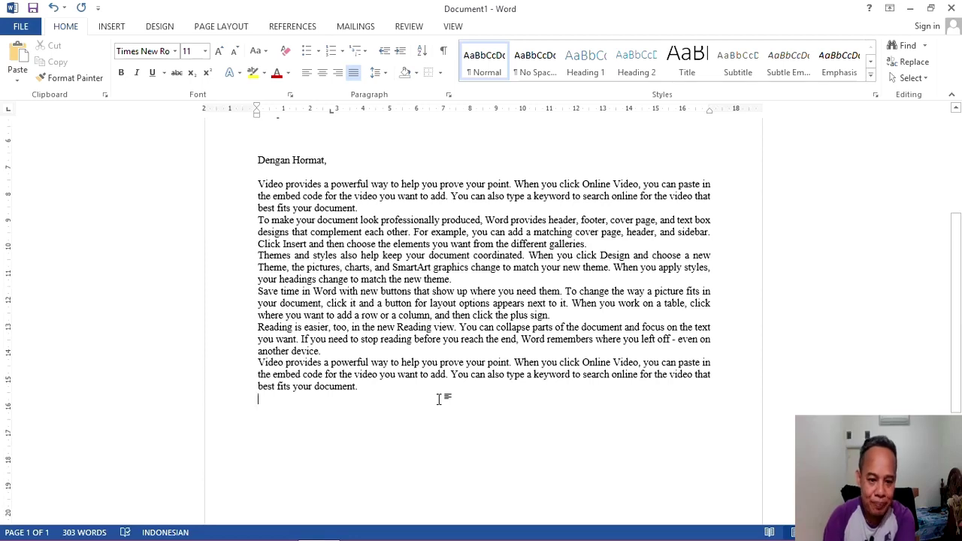
Step: Add two empty lines below the body, set a left tab near 11 cm, and tab to it
{"action": "scroll", "coordinate": [438, 384], "scroll_direction": "down", "scroll_amount": 5}
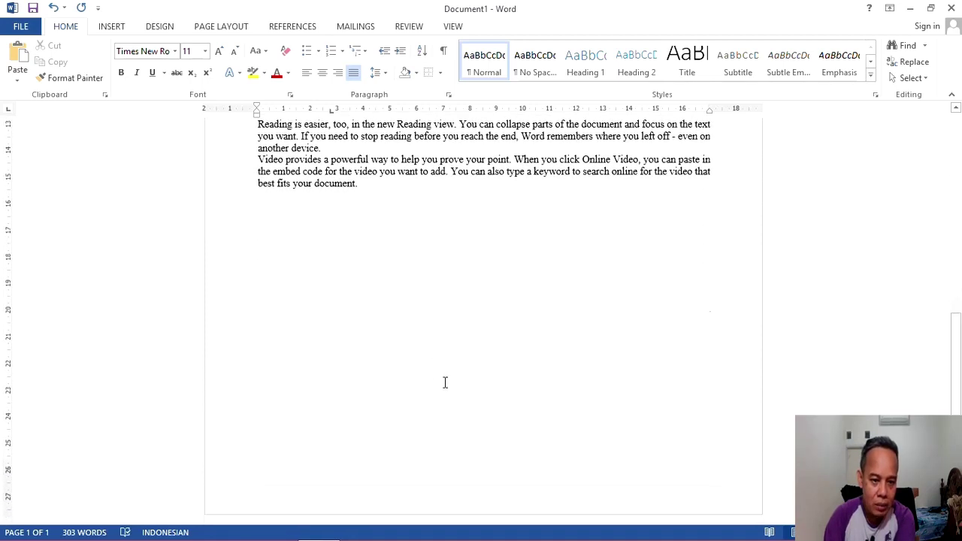
{"action": "key", "text": "Return"}
{"action": "key", "text": "Return"}
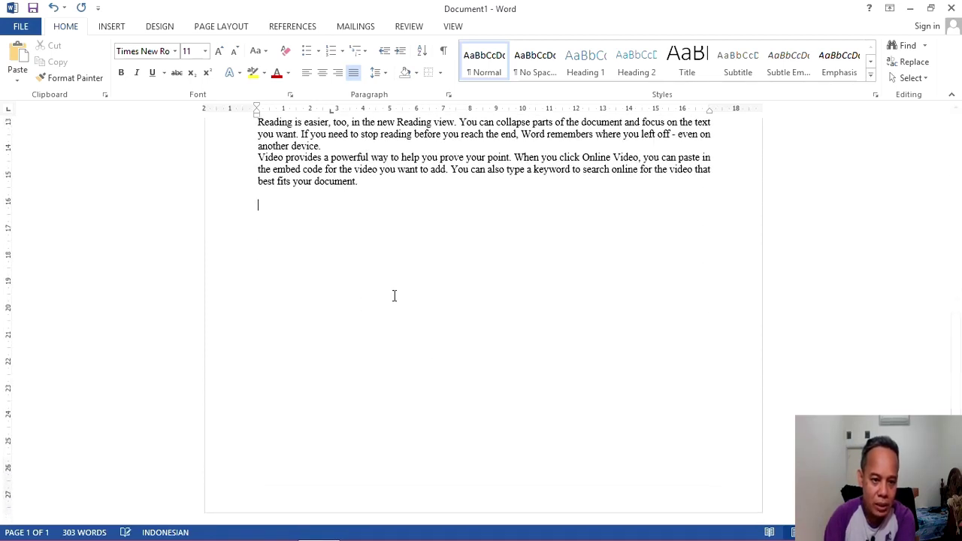
{"action": "key", "text": "Return"}
{"action": "key", "text": "Return"}
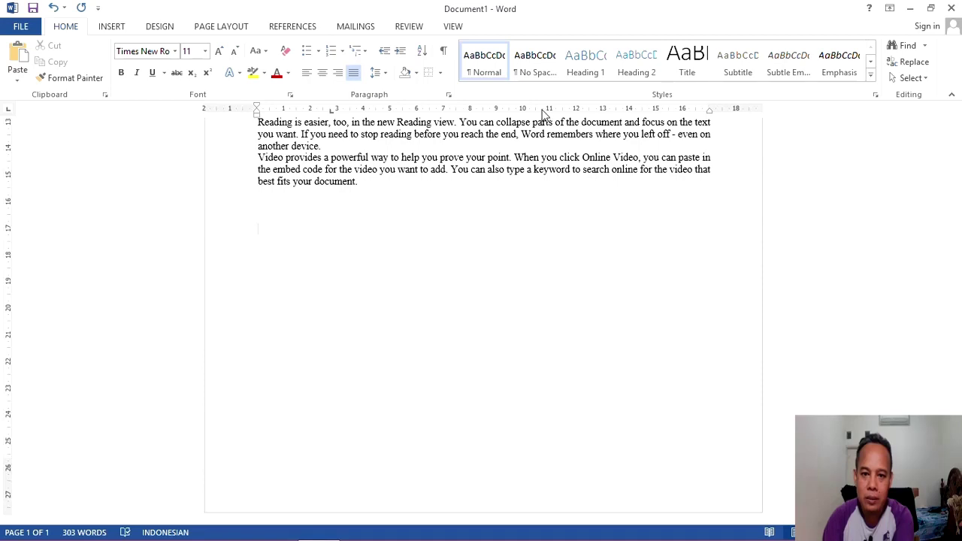
{"action": "left_click", "coordinate": [544, 112]}
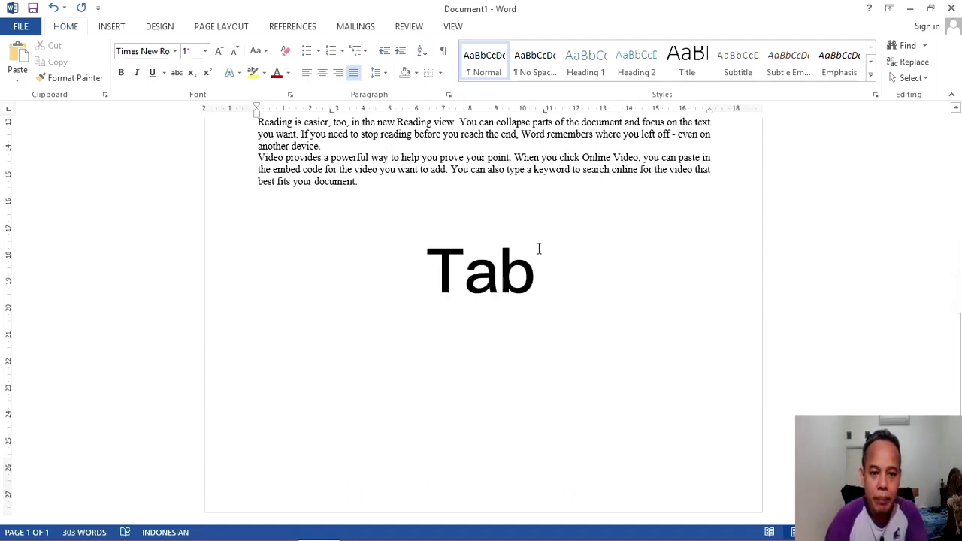
{"action": "key", "text": "Tab"}
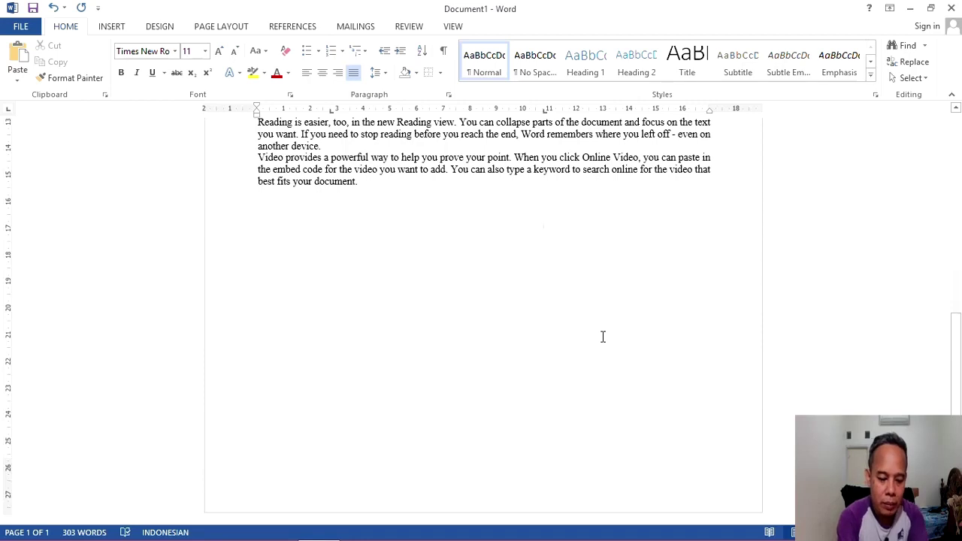
Step: Type 'Tangerang Selatan, 04 Februari 2023' at the right tab stop and start a new line
{"action": "type", "text": "Tangerang Se"}
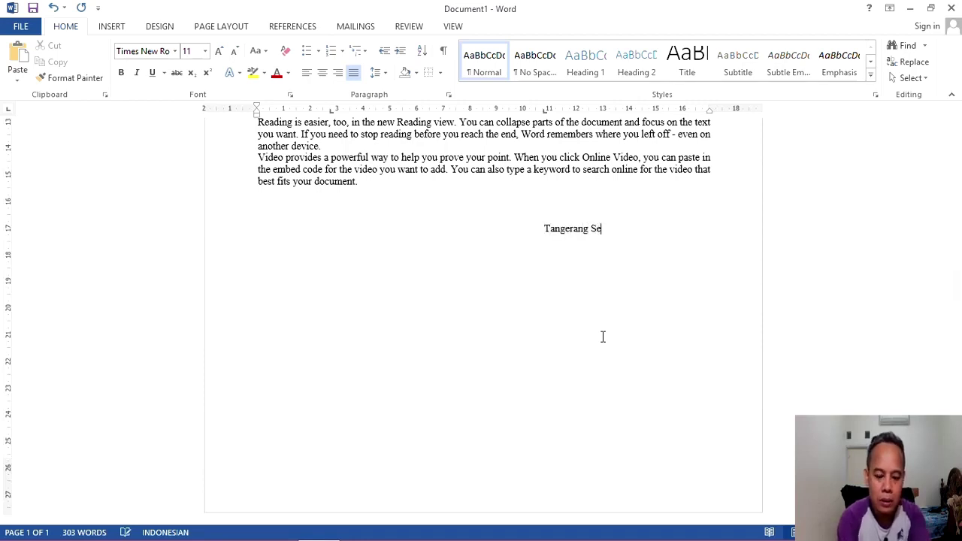
{"action": "type", "text": "latan,04"}
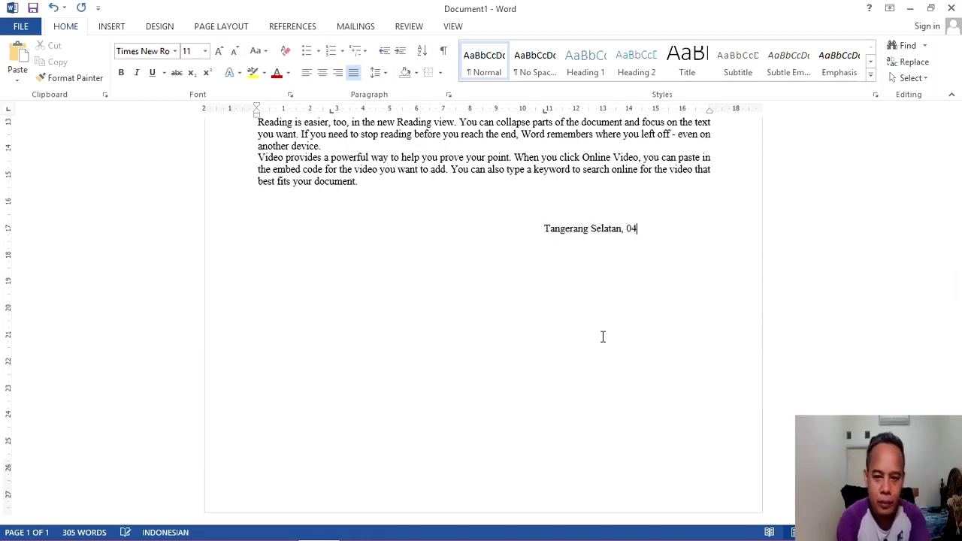
{"action": "type", "text": "D"}
{"action": "type", "text": " F"}
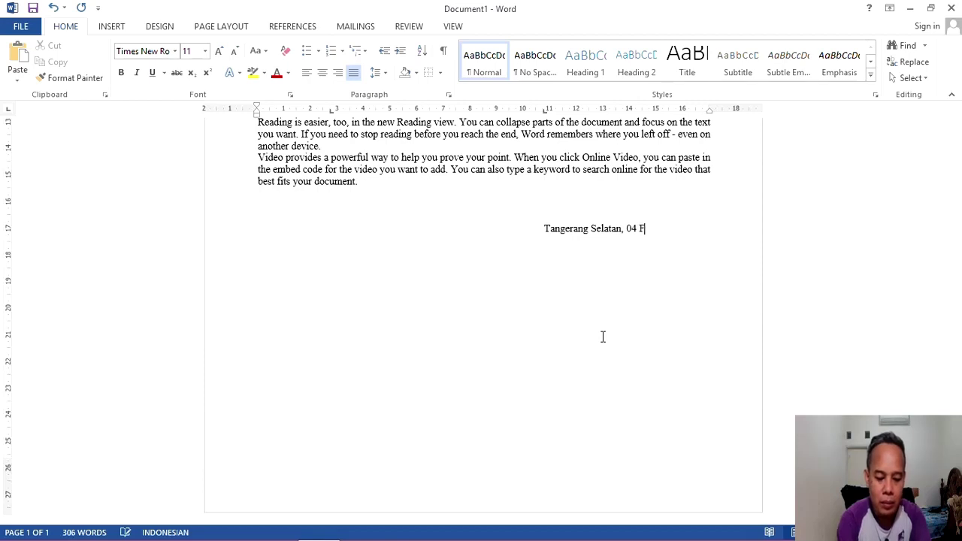
{"action": "type", "text": "ebru"}
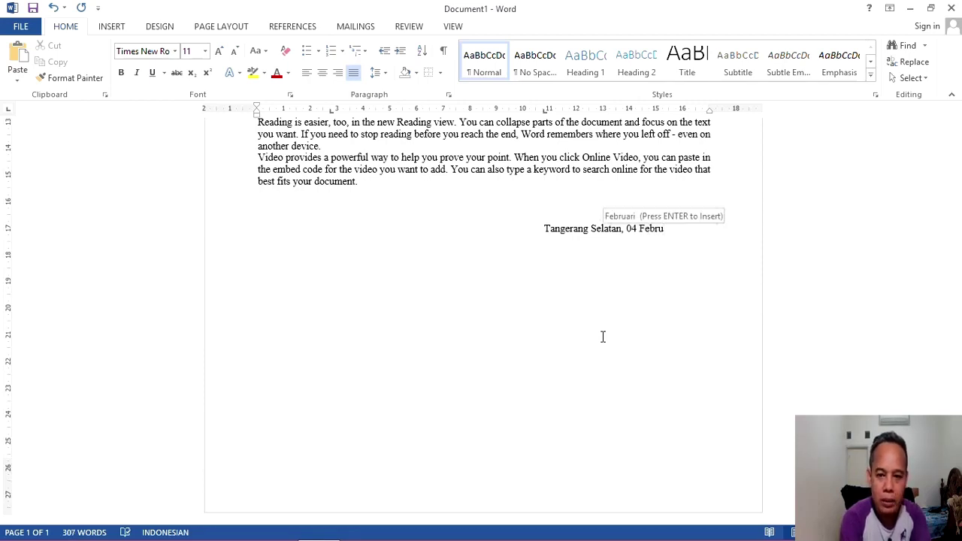
{"action": "key", "text": "Return"}
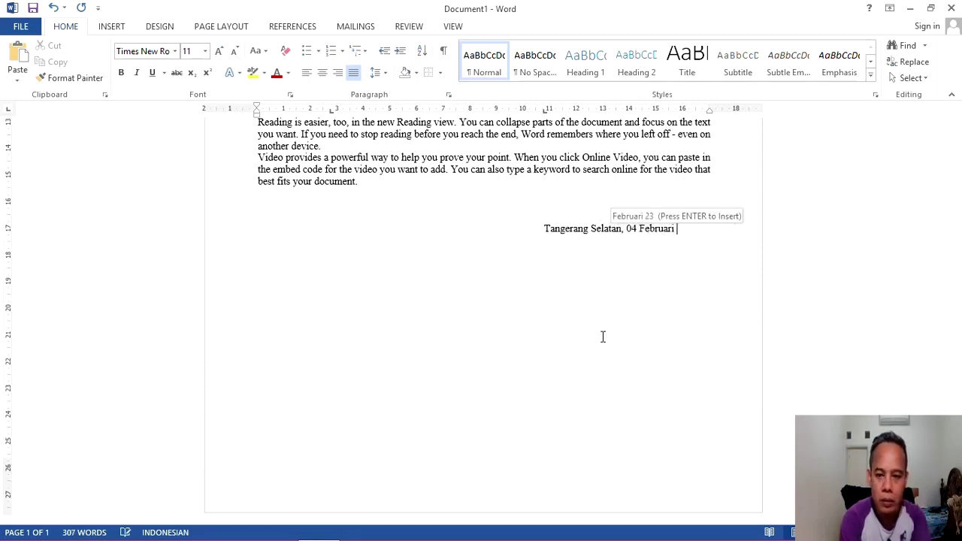
{"action": "type", "text": "2023"}
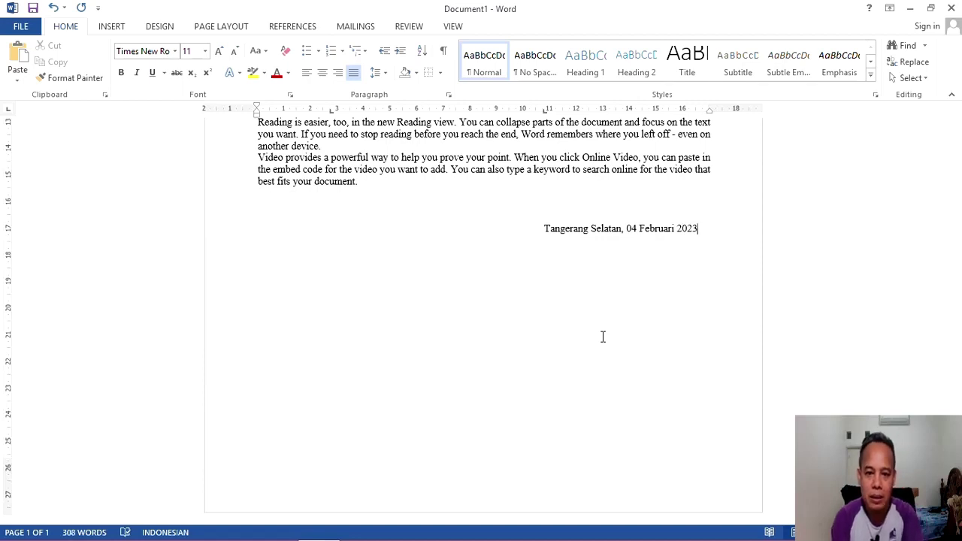
{"action": "key", "text": "Return"}
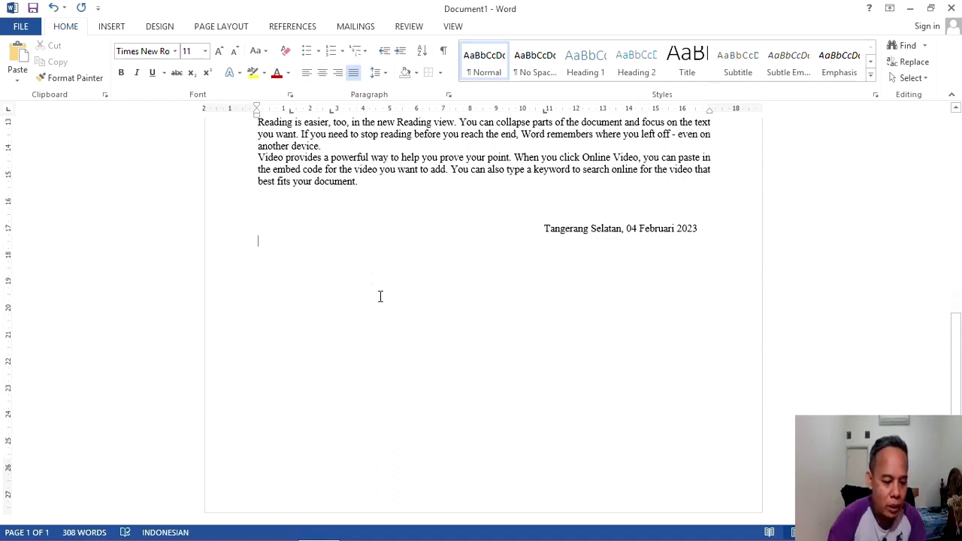
Step: Type 'Mengetahui, Kepala Sekolah,' and 'Ketua Pelaksana,' columns with each signatory's name and 'NIP. -' line
{"action": "type", "text": "M"}
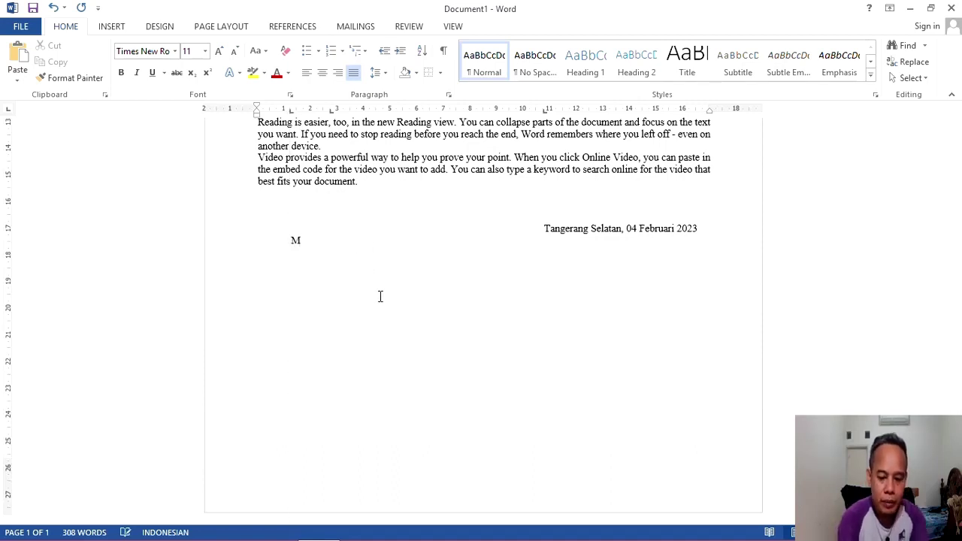
{"action": "type", "text": "engetahui "}
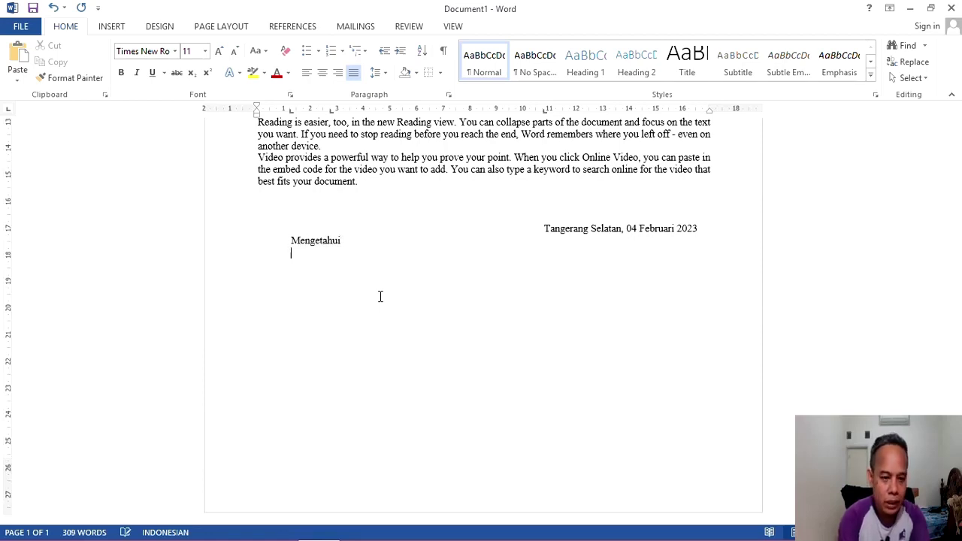
{"action": "type", "text": "Kepal"}
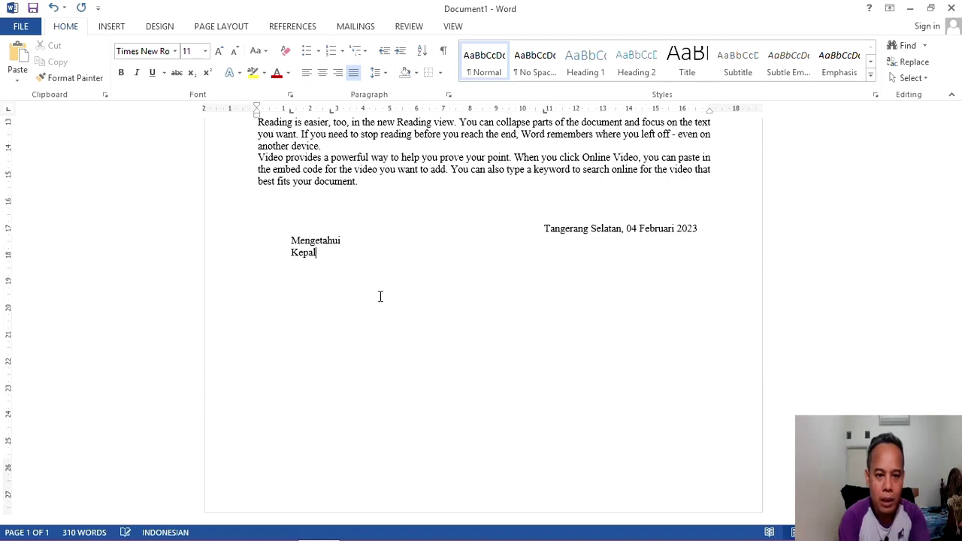
{"action": "type", "text": "a Se"}
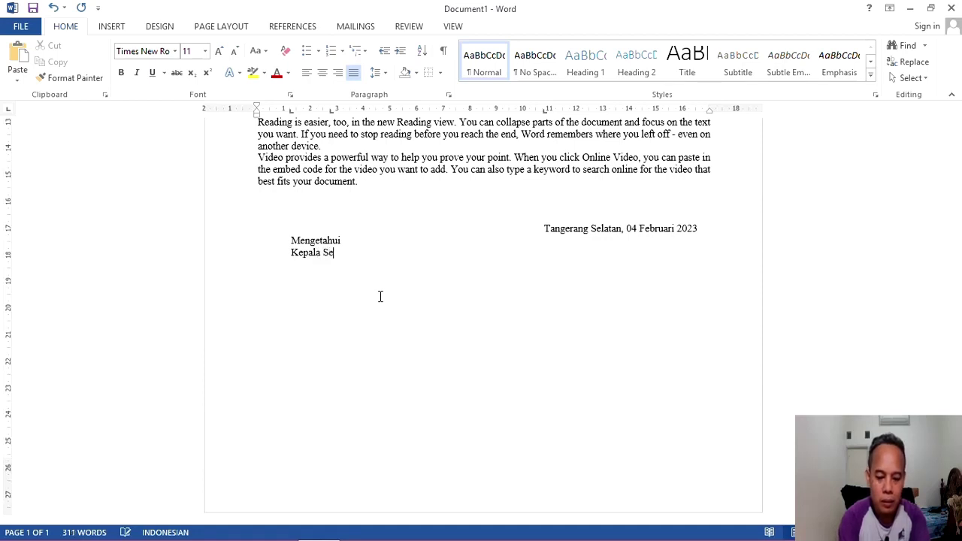
{"action": "type", "text": "kolah, "}
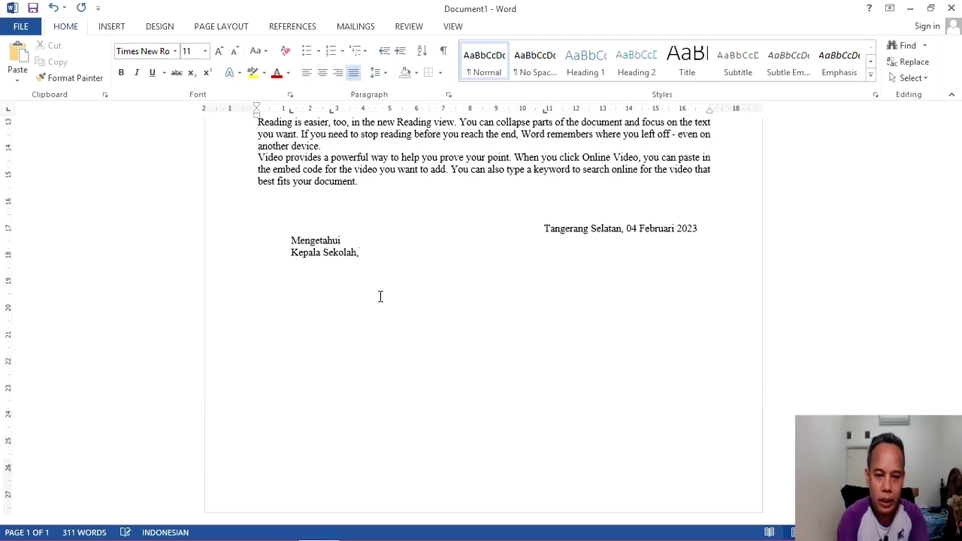
{"action": "type", "text": "Ket"}
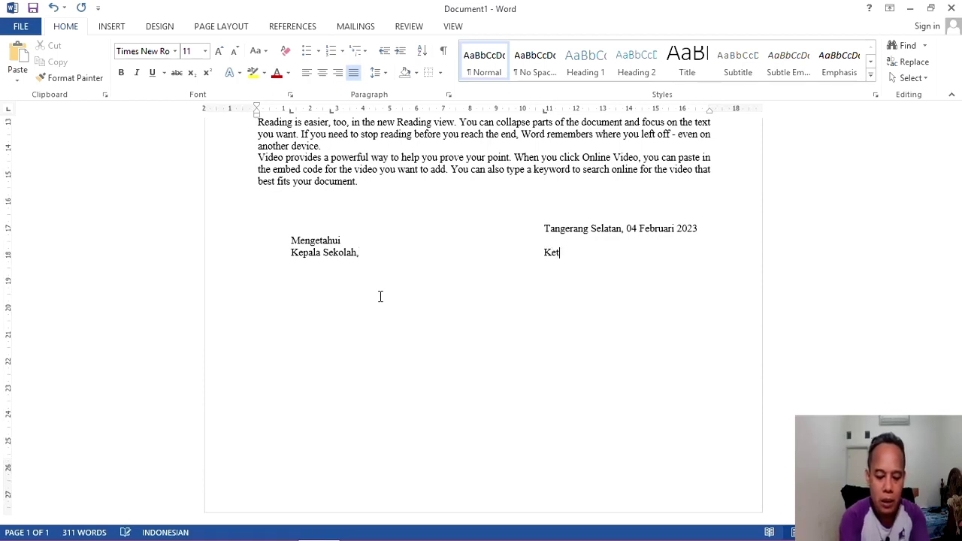
{"action": "type", "text": "ua Pelaks"}
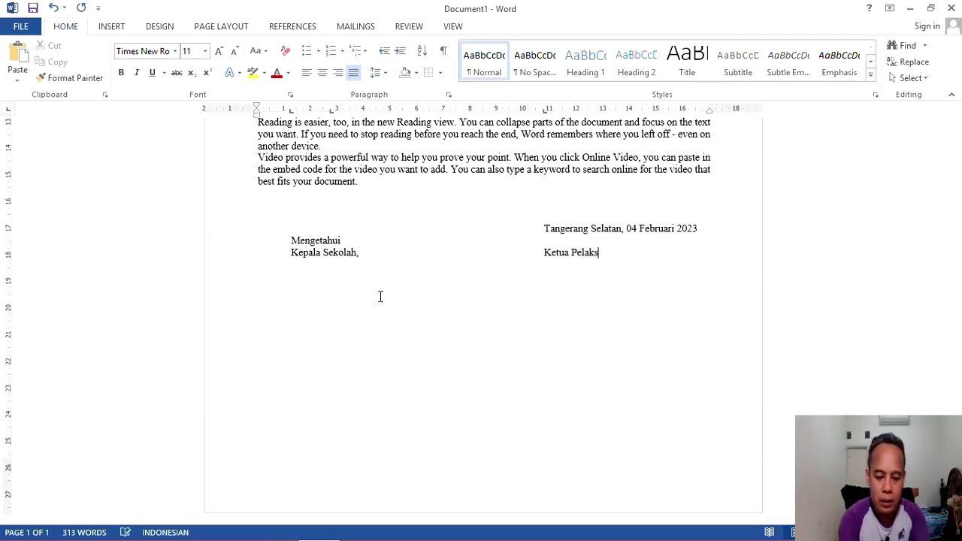
{"action": "type", "text": "ana,"}
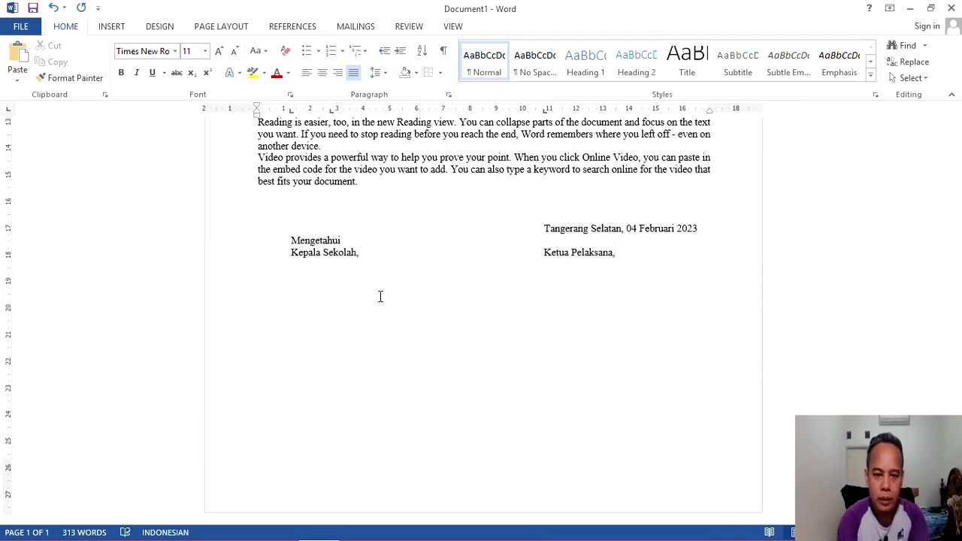
{"action": "key", "text": "Return"}
{"action": "key", "text": "Return"}
{"action": "key", "text": "Return"}
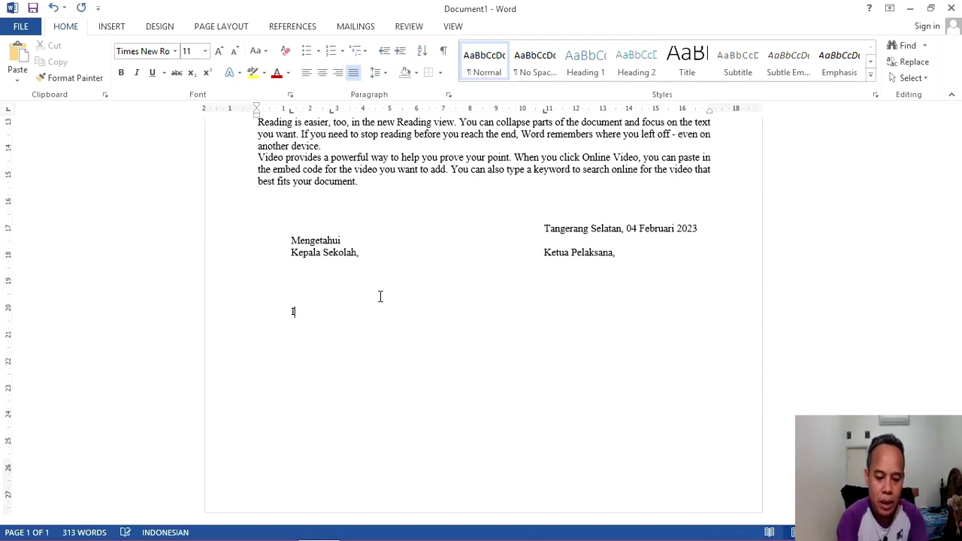
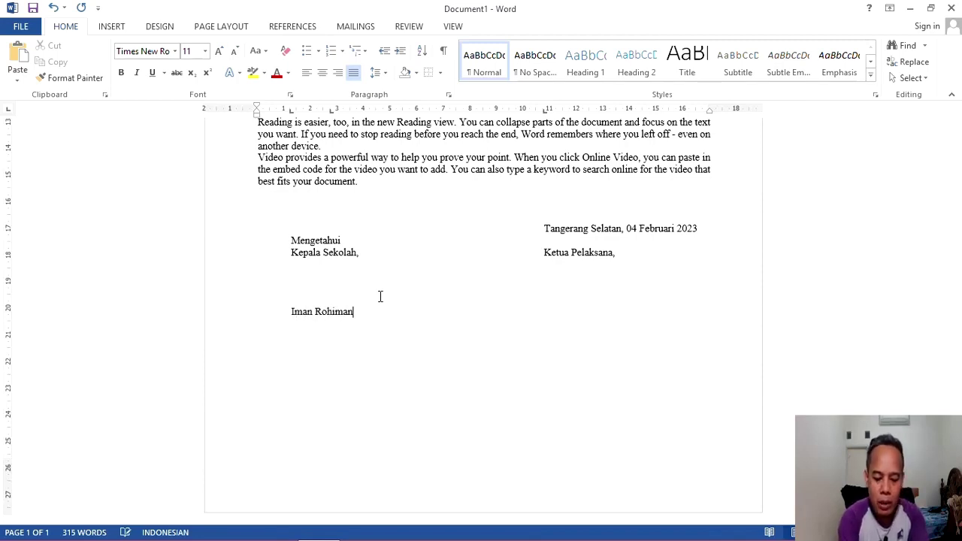
{"action": "type", "text": " M."}
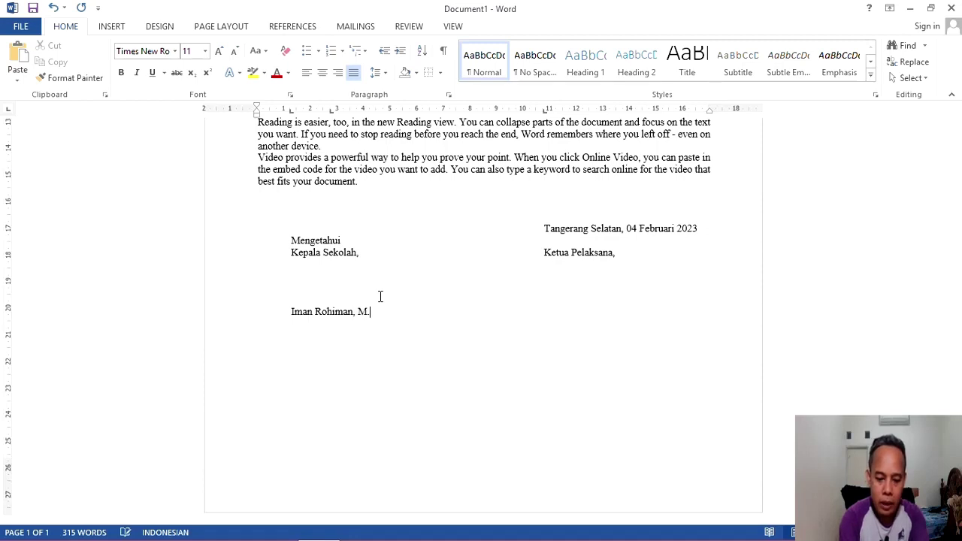
{"action": "type", "text": "Pd"}
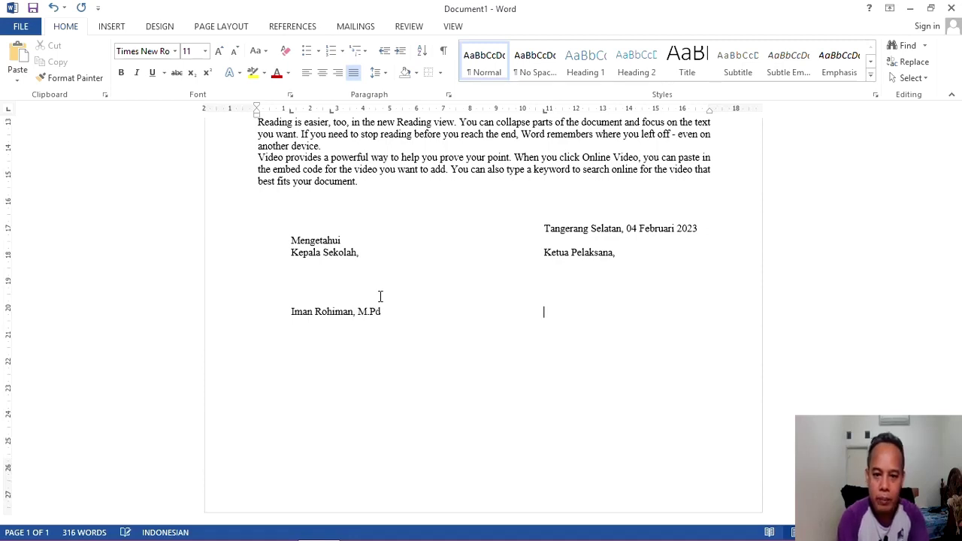
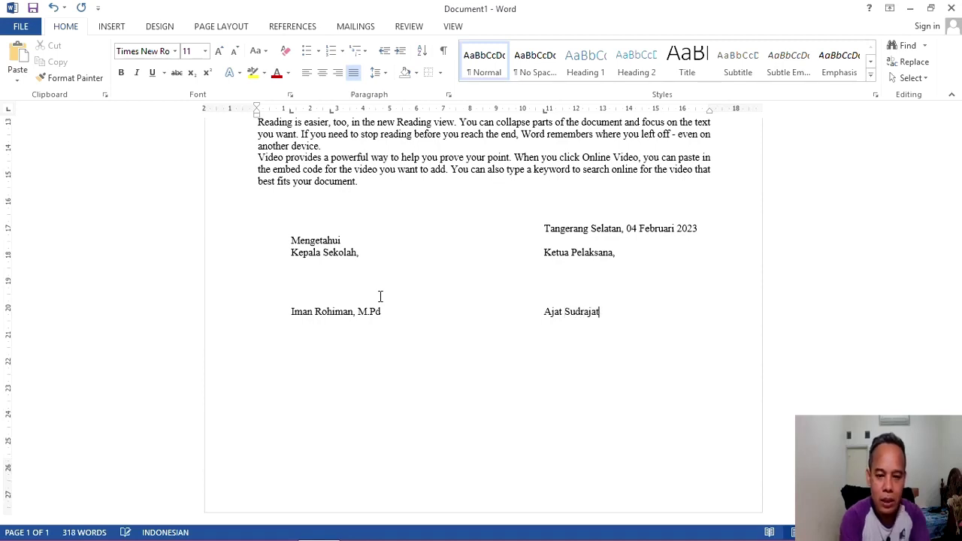
{"action": "type", "text": "S.Pd"}
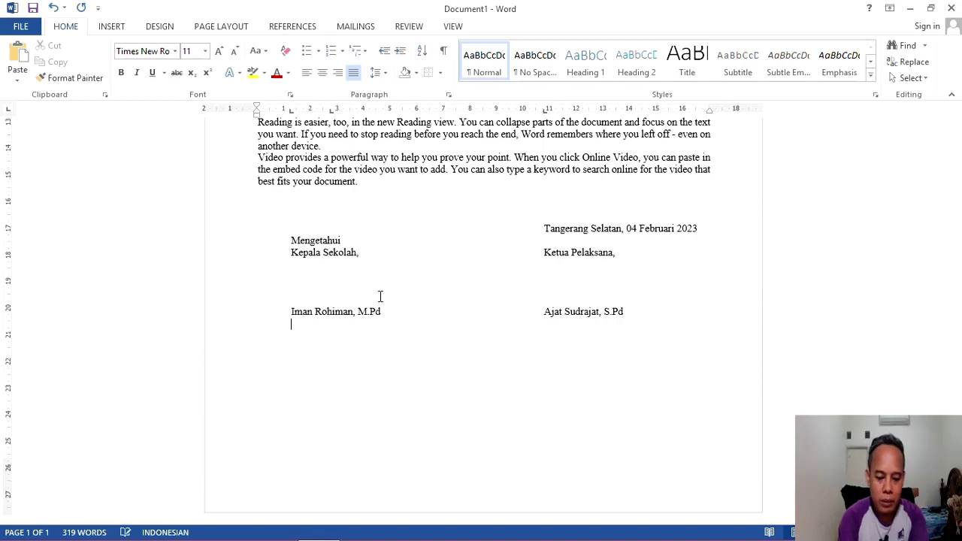
{"action": "type", "text": "NIP. –"}
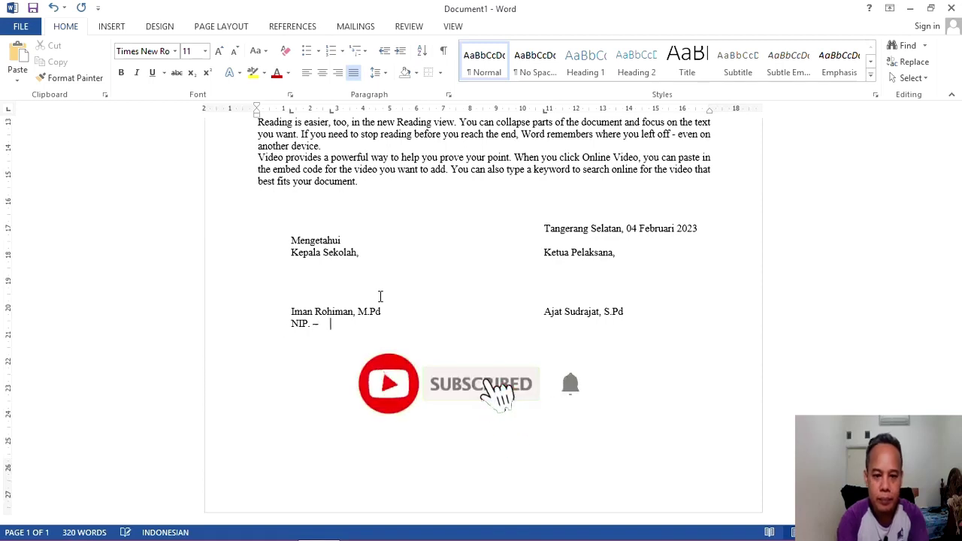
{"action": "key", "text": "Tab"}
{"action": "type", "text": "NIP"}
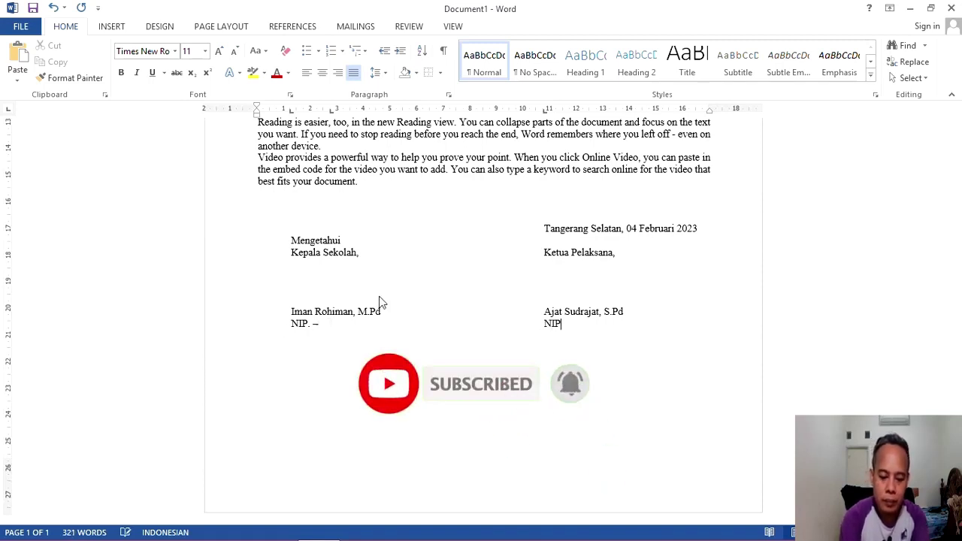
{"action": "type", "text": ". -"}
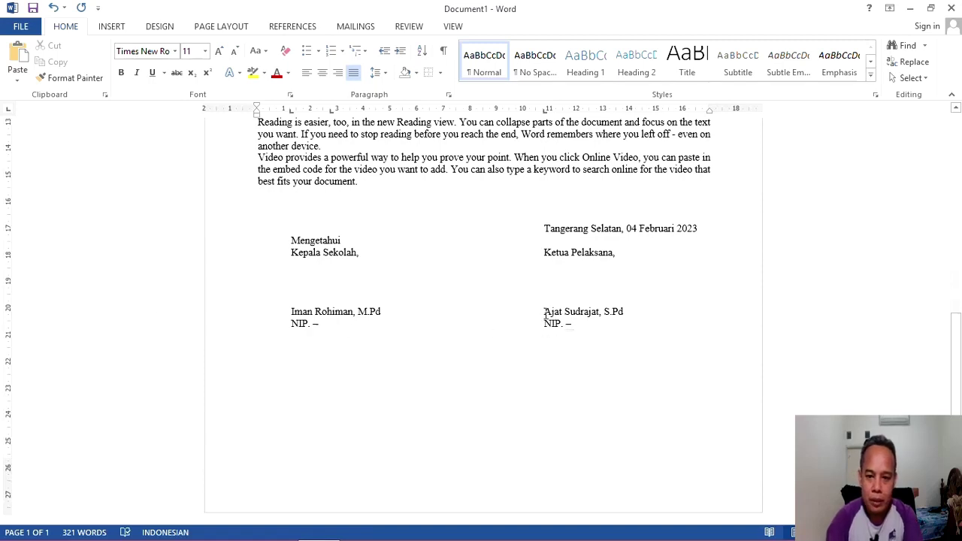
Step: Make the committee chair's and the principal's names bold and underlined
{"action": "left_click_drag", "start_coordinate": [545, 314], "coordinate": [624, 314]}
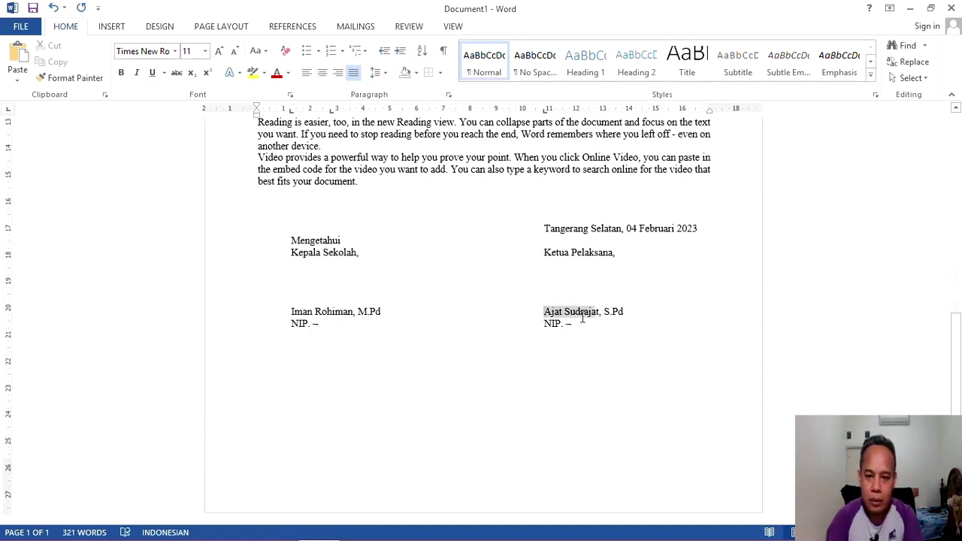
{"action": "left_click", "coordinate": [121, 73]}
{"action": "left_click", "coordinate": [152, 73]}
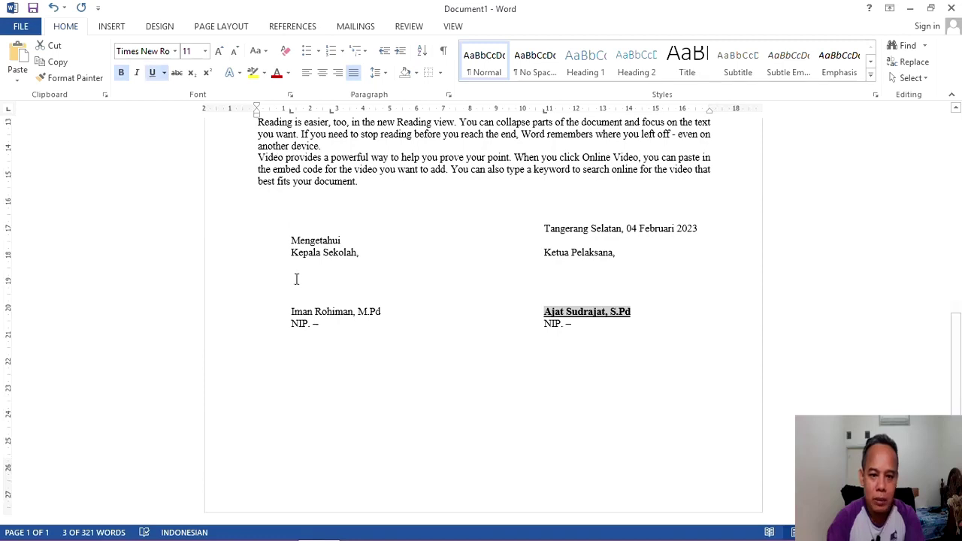
{"action": "left_click_drag", "start_coordinate": [292, 311], "coordinate": [382, 311]}
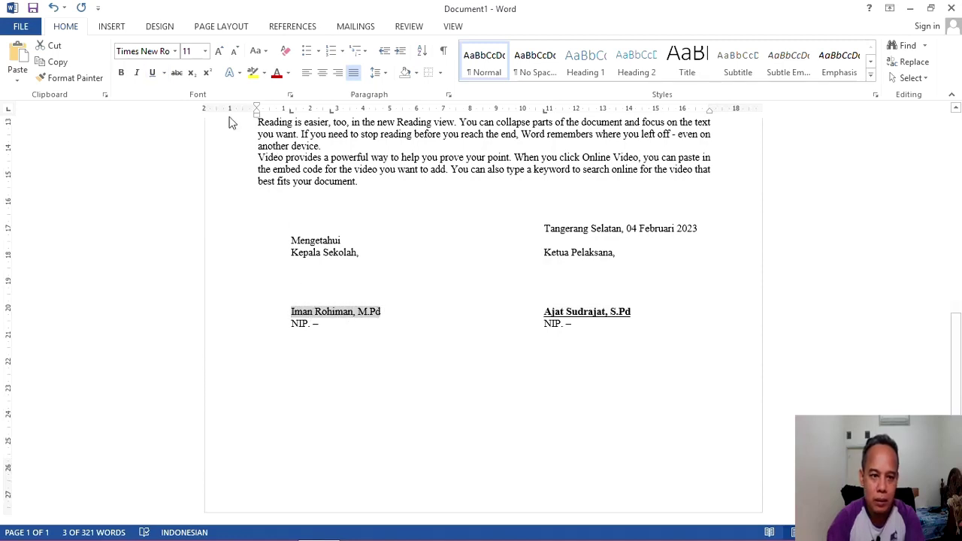
{"action": "left_click", "coordinate": [121, 73]}
{"action": "left_click", "coordinate": [152, 73]}
{"action": "left_click", "coordinate": [455, 353]}
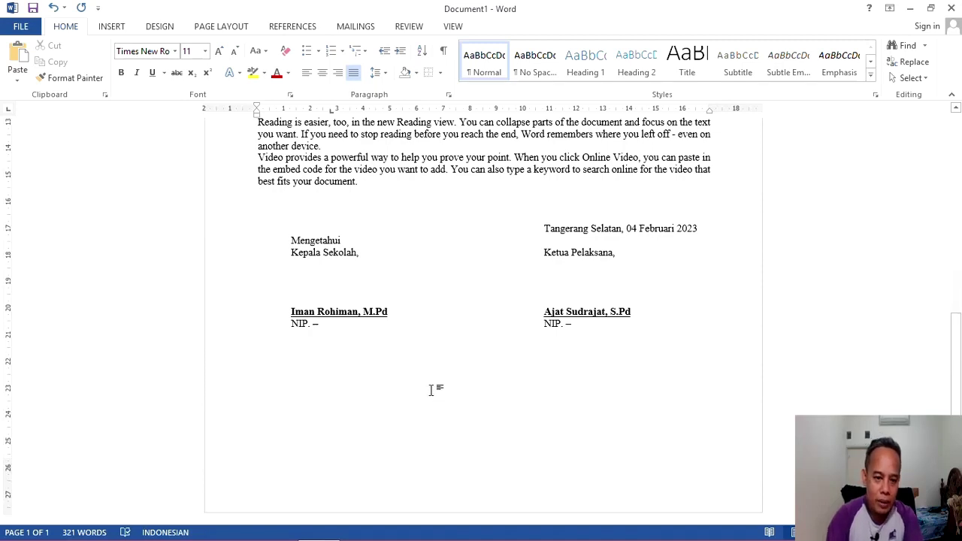
Step: Place the cursor at the start of the Mengetahui line
{"action": "scroll", "coordinate": [432, 390], "scroll_direction": "up", "scroll_amount": 1}
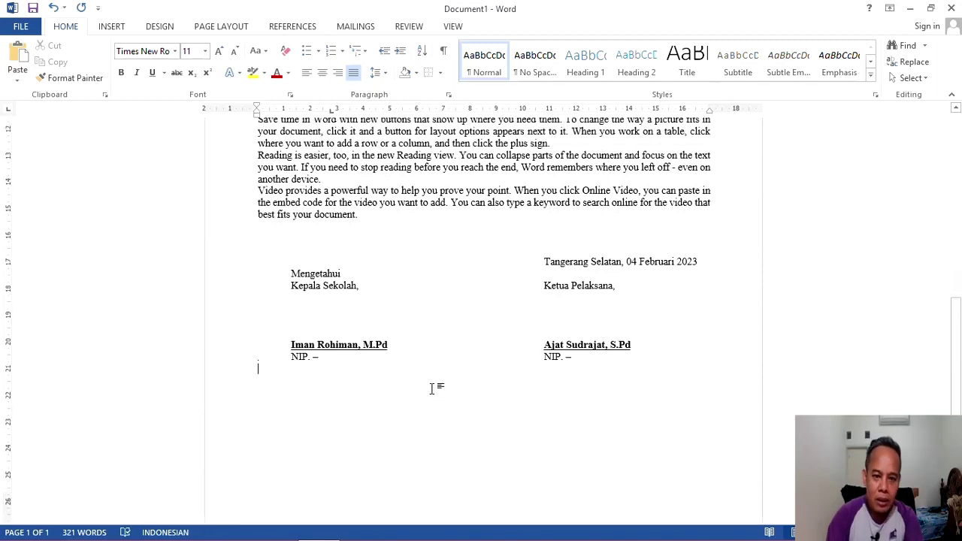
{"action": "left_click", "coordinate": [275, 263]}
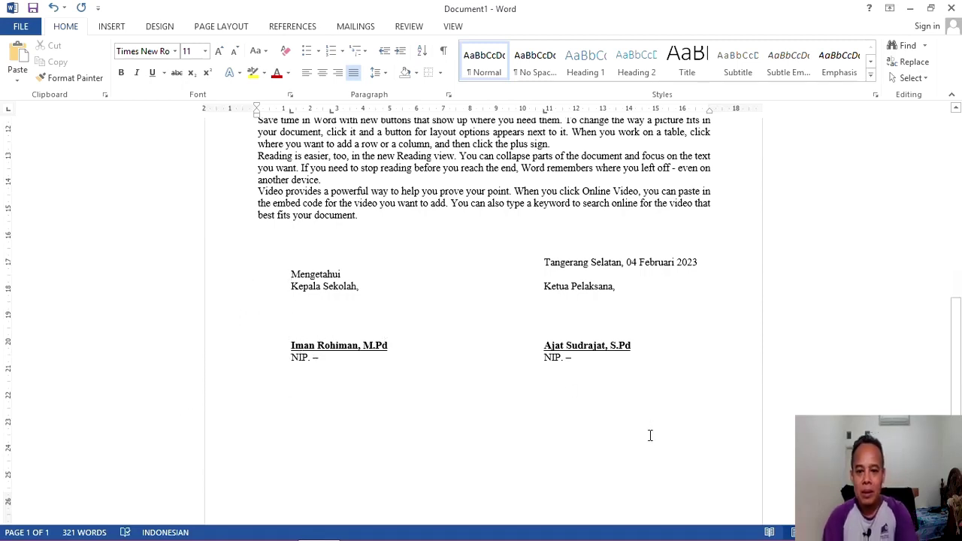
{"action": "scroll", "coordinate": [642, 431], "scroll_direction": "down", "scroll_amount": 1}
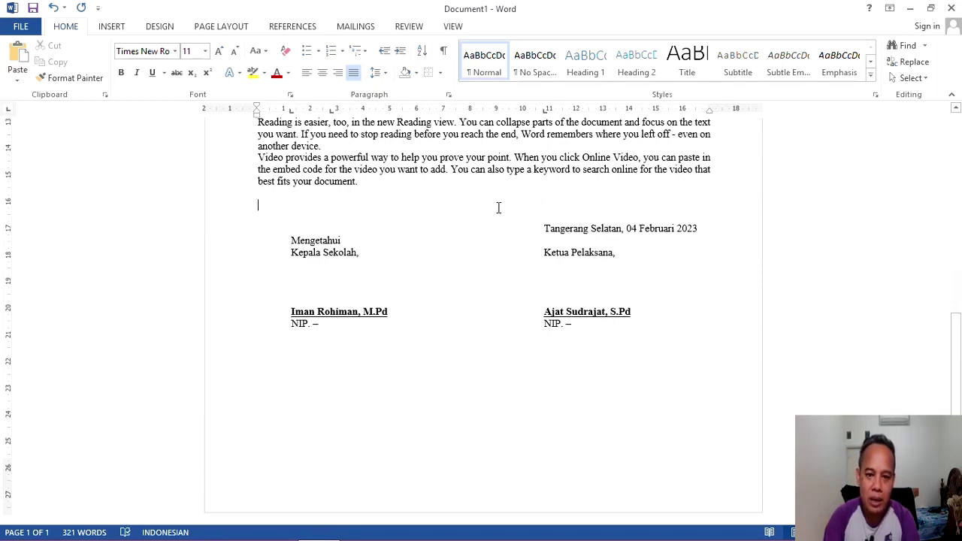
Step: Delete the typed signature block and add a blank line below the body text
{"action": "left_click_drag", "start_coordinate": [498, 207], "coordinate": [691, 356]}
{"action": "key", "text": "Delete"}
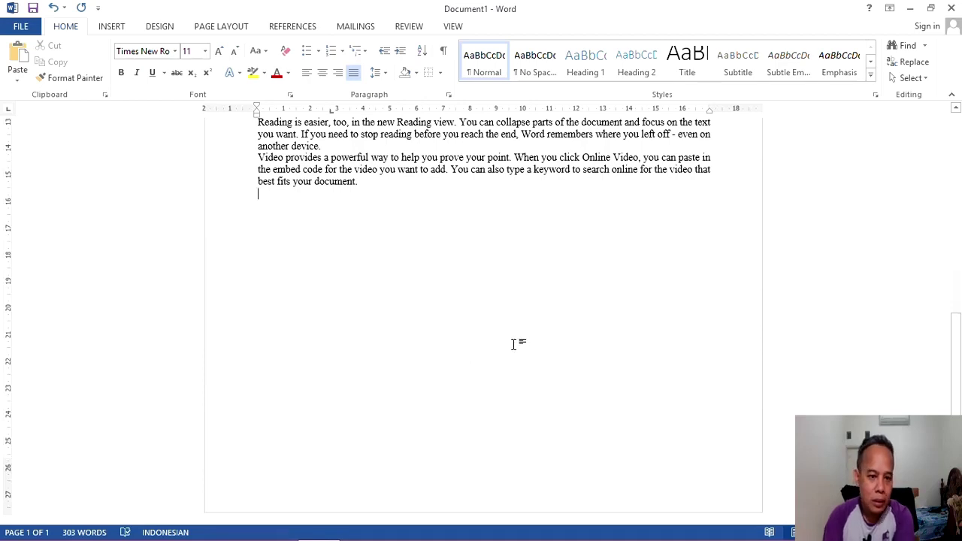
{"action": "key", "text": "Return"}
{"action": "key", "text": "Return"}
{"action": "key", "text": "Return"}
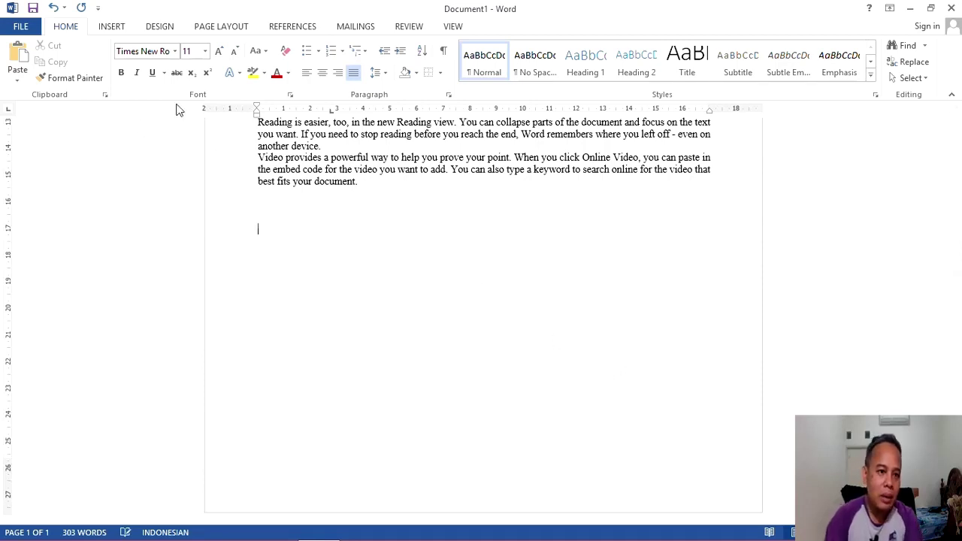
Step: Insert a one-row, three-column table below the body
{"action": "left_click", "coordinate": [119, 30]}
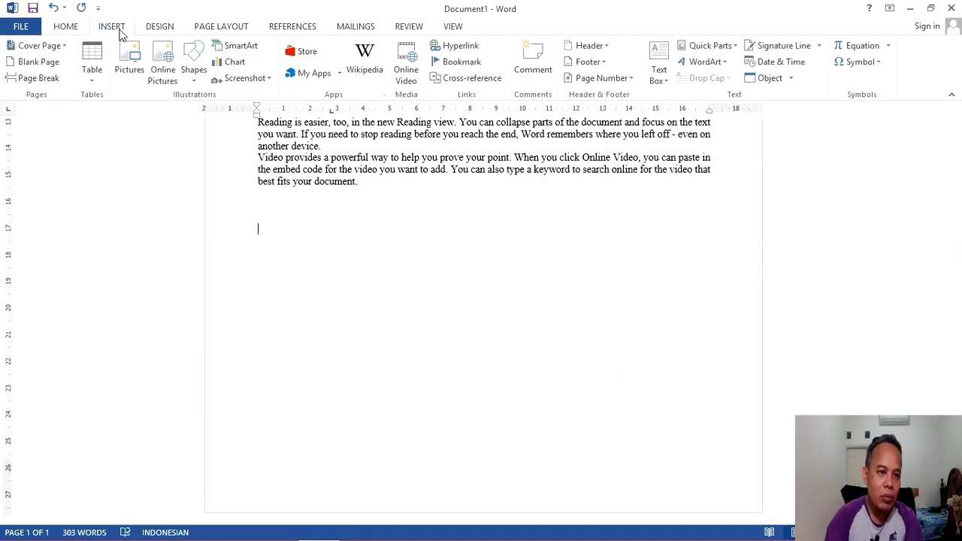
{"action": "left_click", "coordinate": [96, 70]}
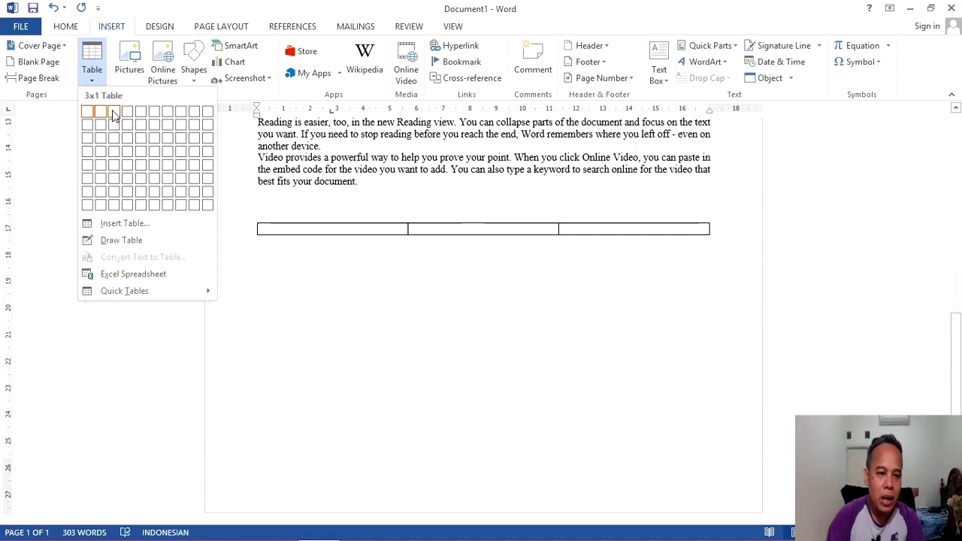
{"action": "left_click", "coordinate": [114, 115]}
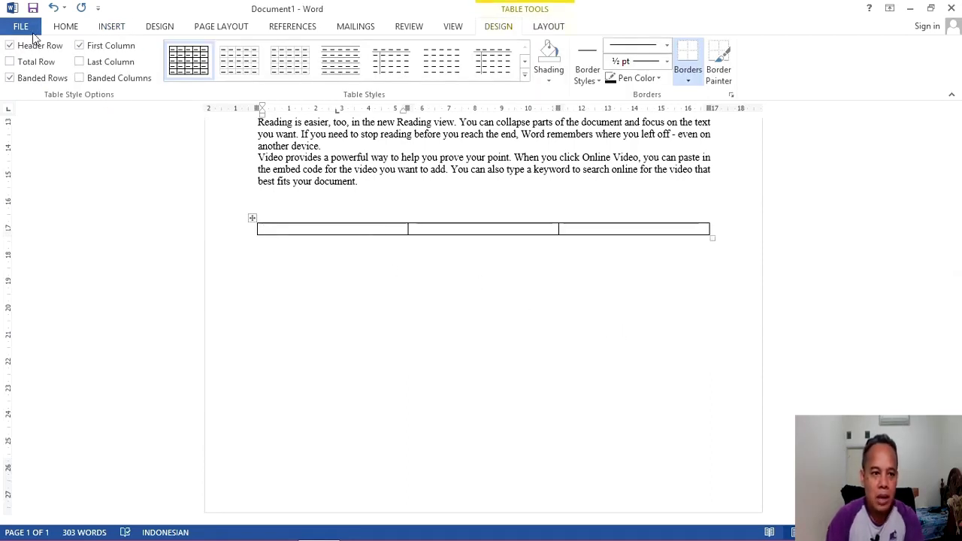
{"action": "left_click", "coordinate": [62, 30]}
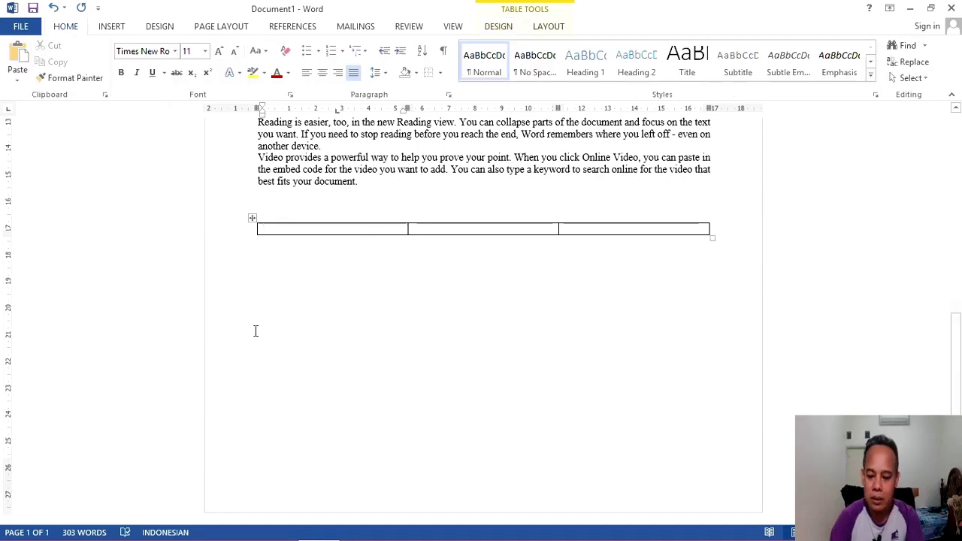
Step: Centre the table row and type 'Tangerang Selatan, 04 Februari 2023' in the third cell
{"action": "key", "text": "shift+Right"}
{"action": "key", "text": "shift+Right"}
{"action": "key", "text": "shift+Right"}
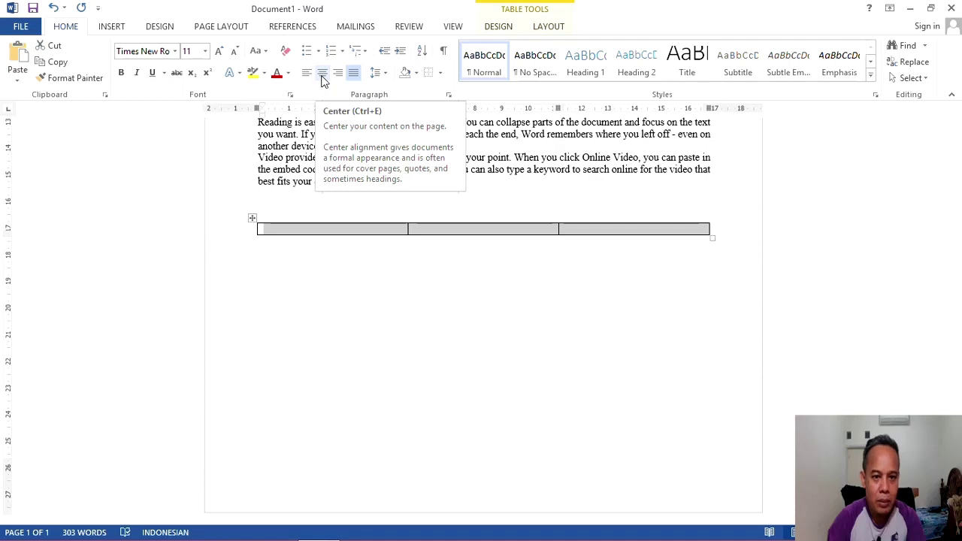
{"action": "left_click", "coordinate": [321, 75]}
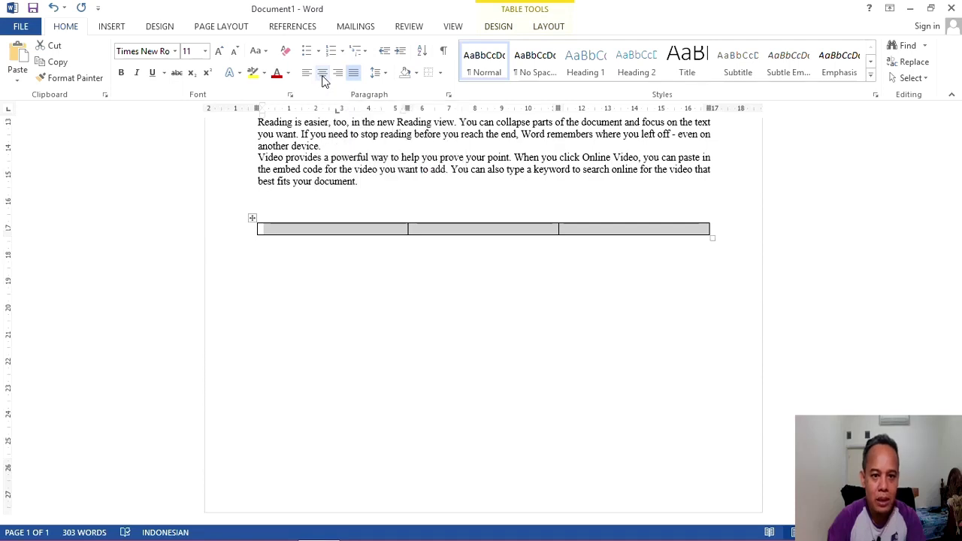
{"action": "left_click", "coordinate": [656, 224]}
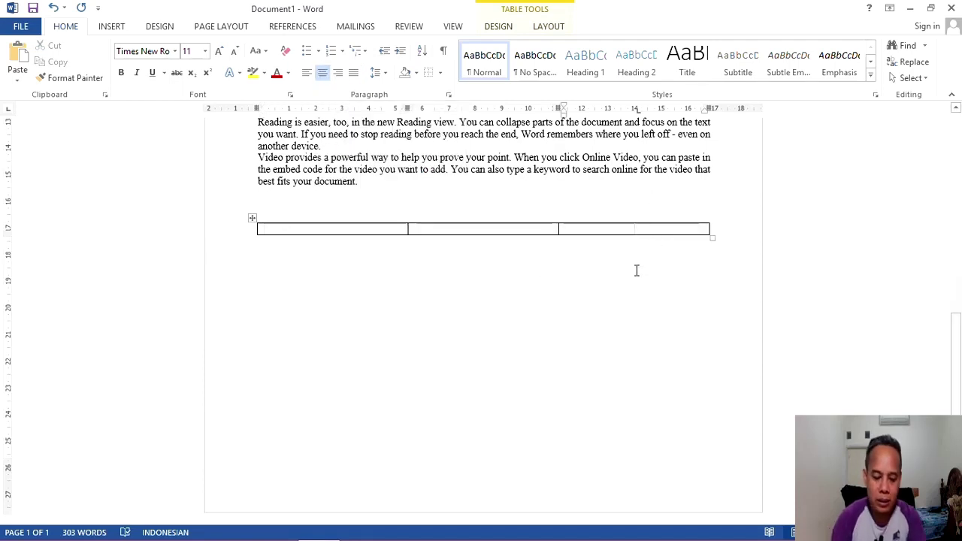
{"action": "type", "text": "Tangerang"}
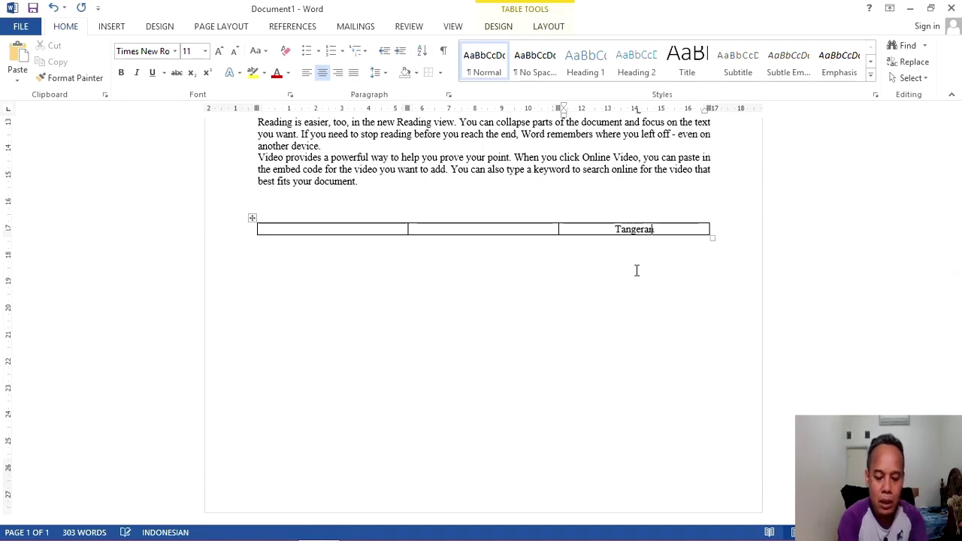
{"action": "type", "text": " Selar"}
{"action": "key", "text": "BackSpace"}
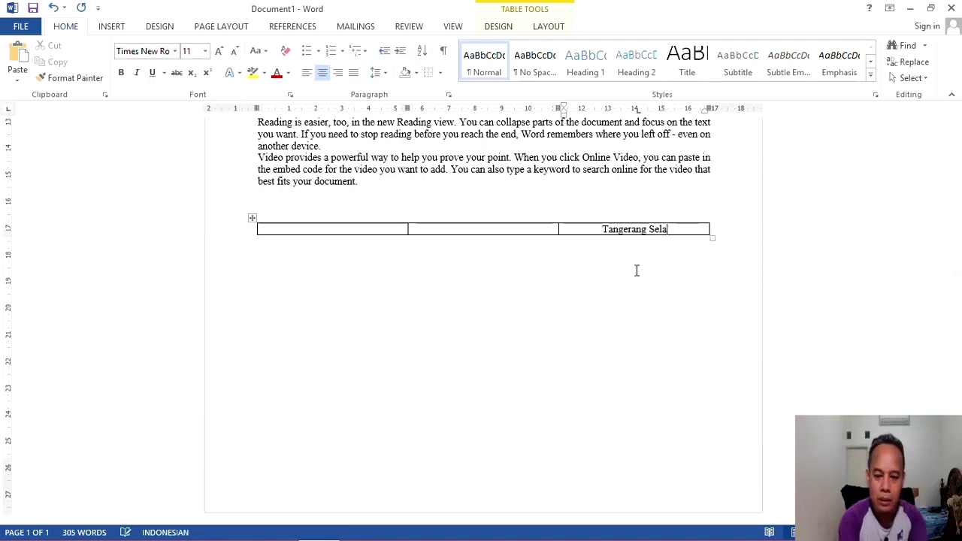
{"action": "type", "text": "tan, 04 F"}
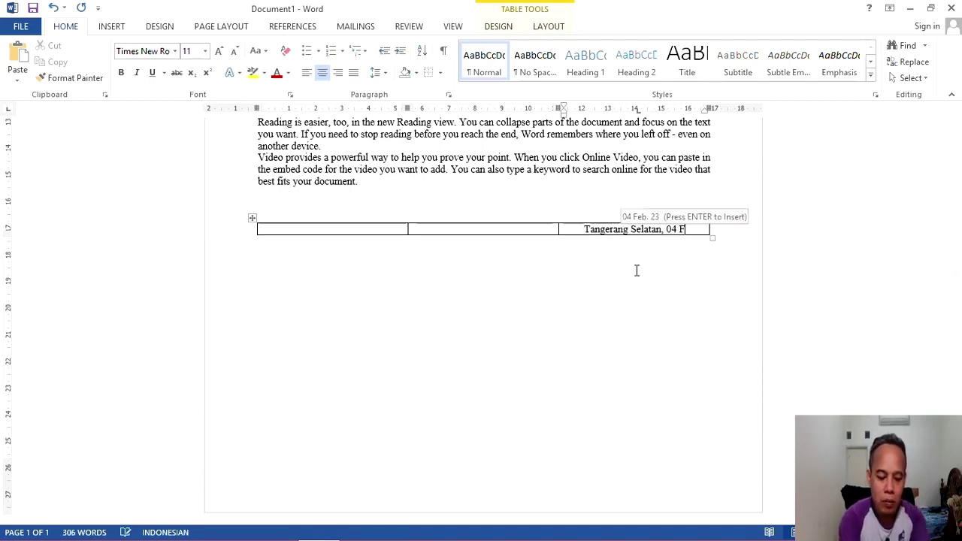
{"action": "type", "text": "ebruari 202"}
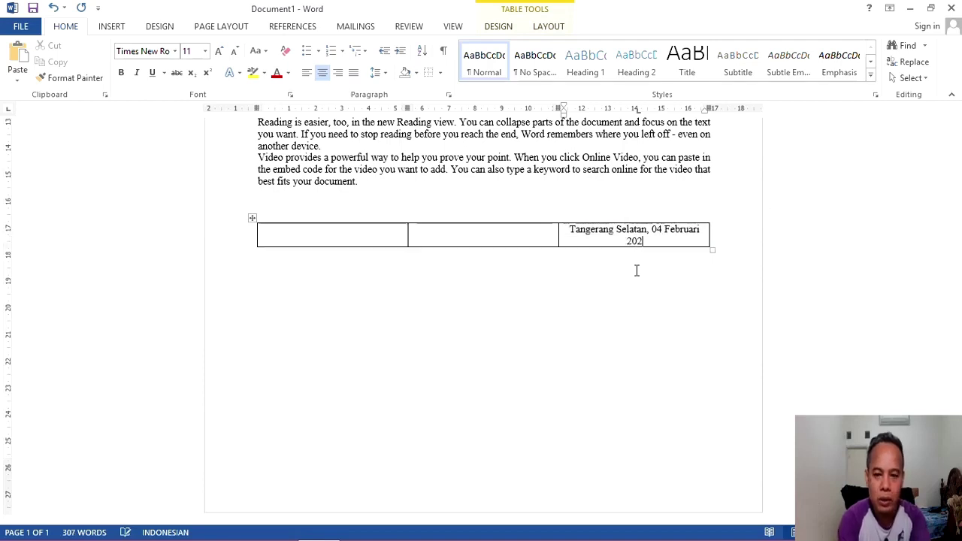
{"action": "type", "text": "3"}
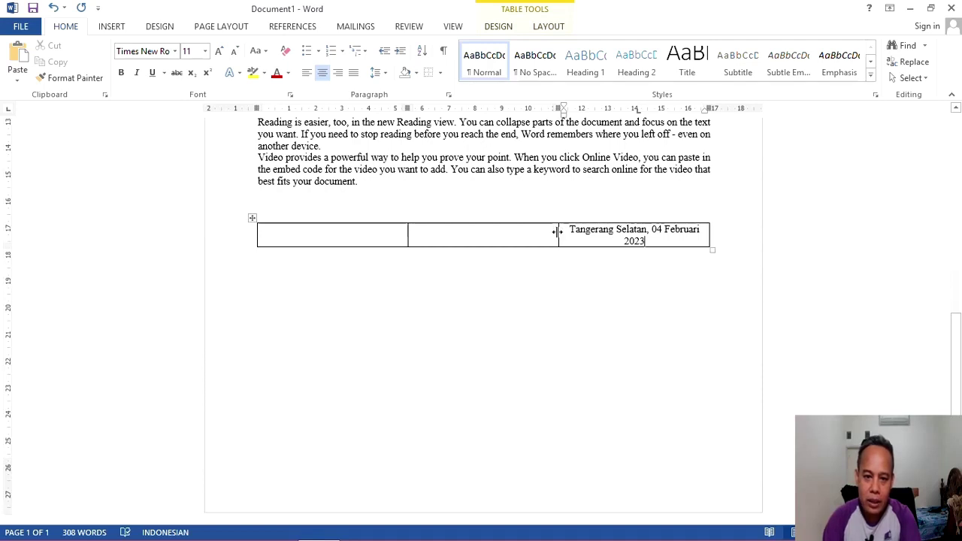
Step: Widen the third column so the date fits on one line, widen the first column, and add a line
{"action": "left_click_drag", "start_coordinate": [557, 232], "coordinate": [544, 231]}
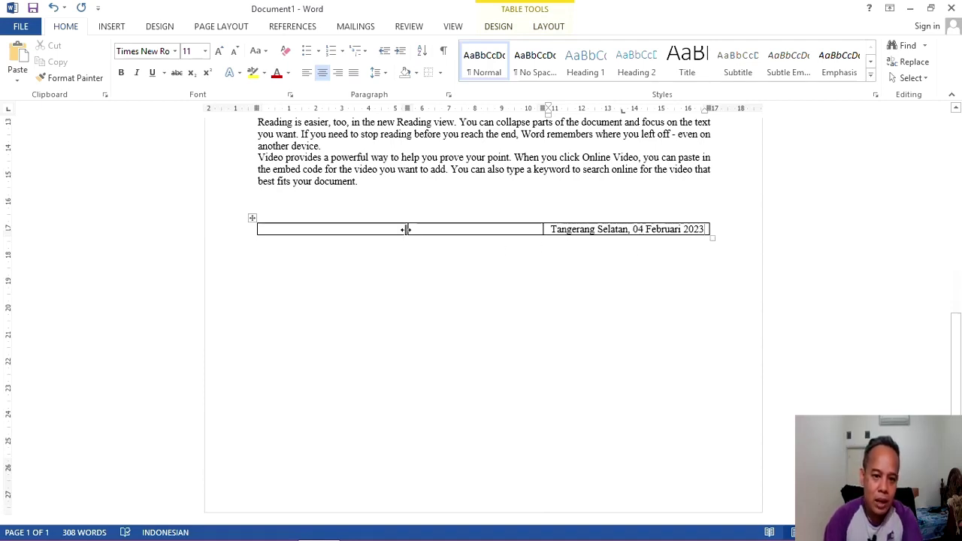
{"action": "left_click_drag", "start_coordinate": [406, 229], "coordinate": [418, 231]}
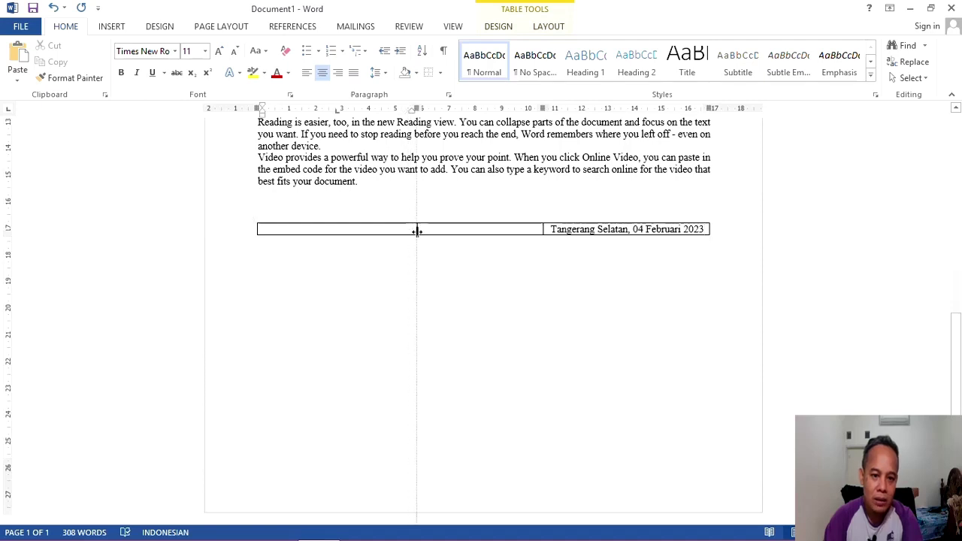
{"action": "left_click_drag", "start_coordinate": [418, 231], "coordinate": [423, 232]}
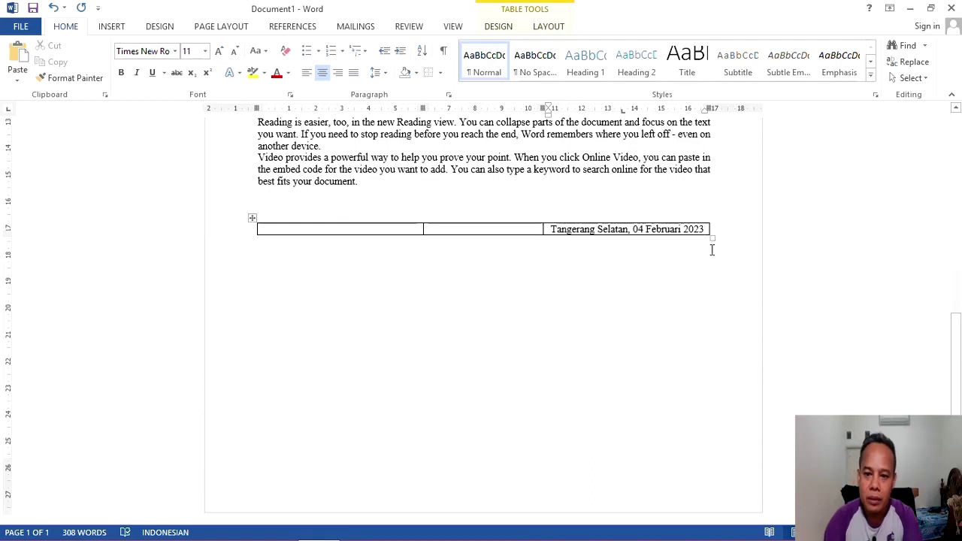
{"action": "key", "text": "Return"}
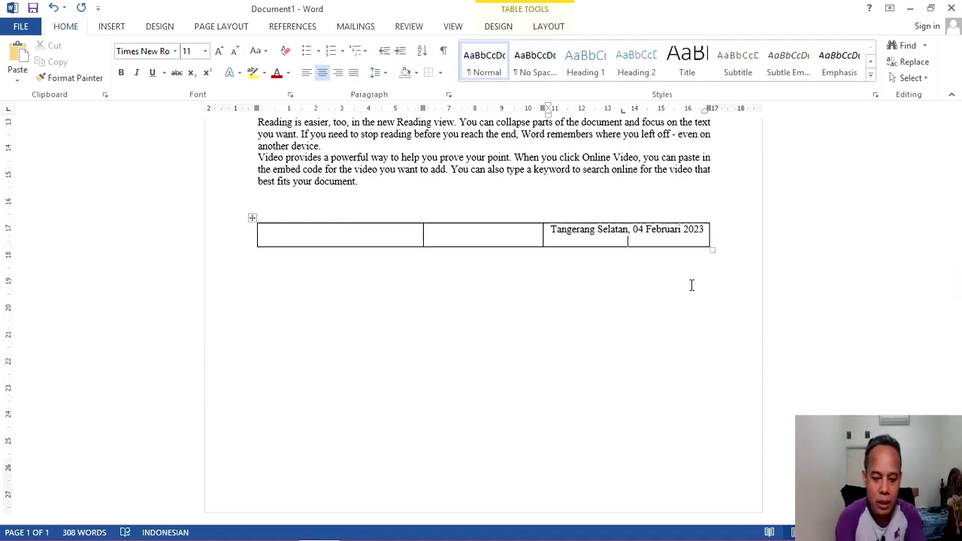
Step: Fill the third cell with 'Sekretaris,', signing space, and the secretary's name with ', S.Pd'
{"action": "type", "text": "Sek"}
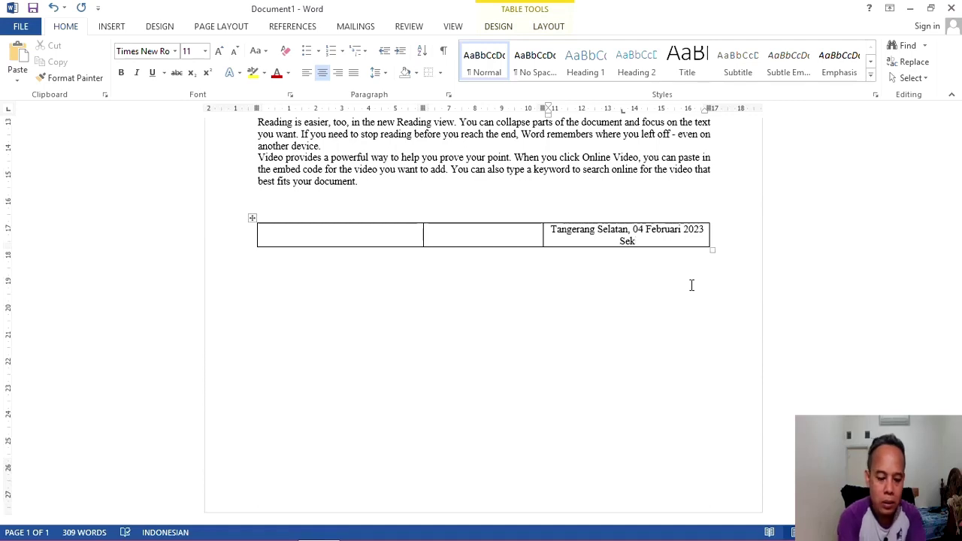
{"action": "type", "text": "retaris"}
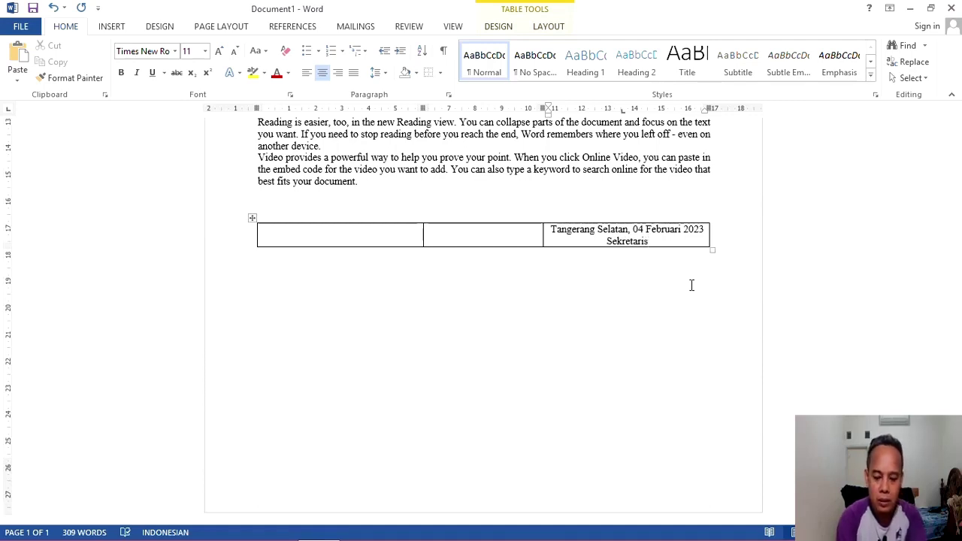
{"action": "type", "text": ","}
{"action": "key", "text": "Return"}
{"action": "key", "text": "Return"}
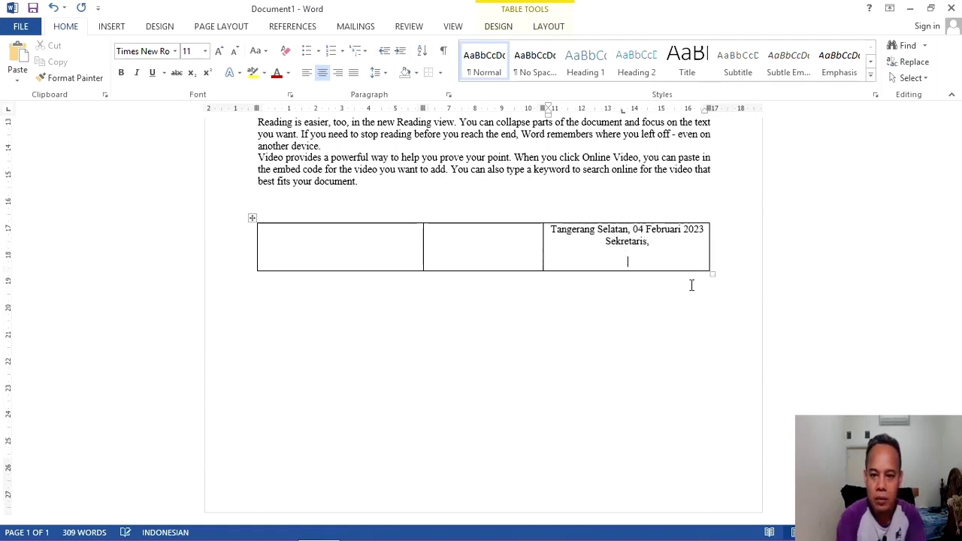
{"action": "key", "text": "Return"}
{"action": "key", "text": "Return"}
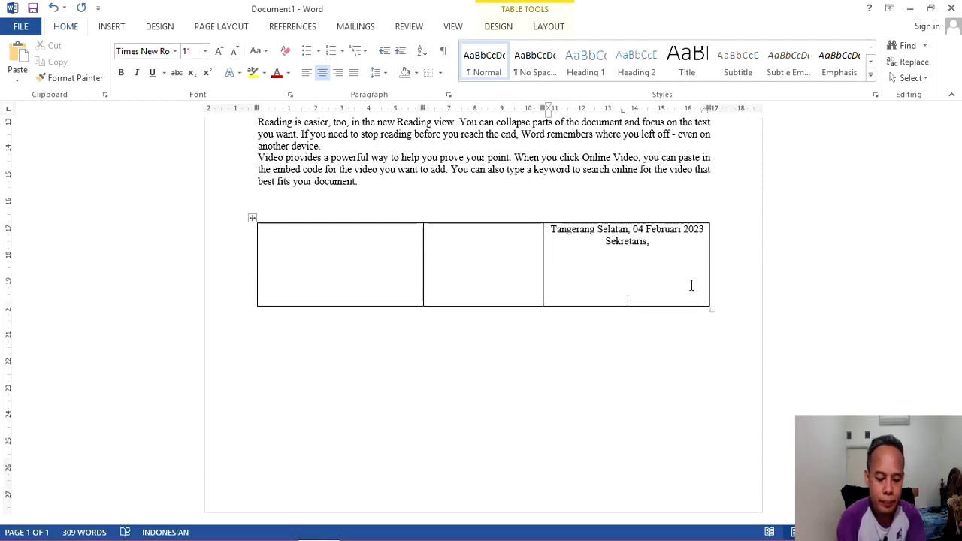
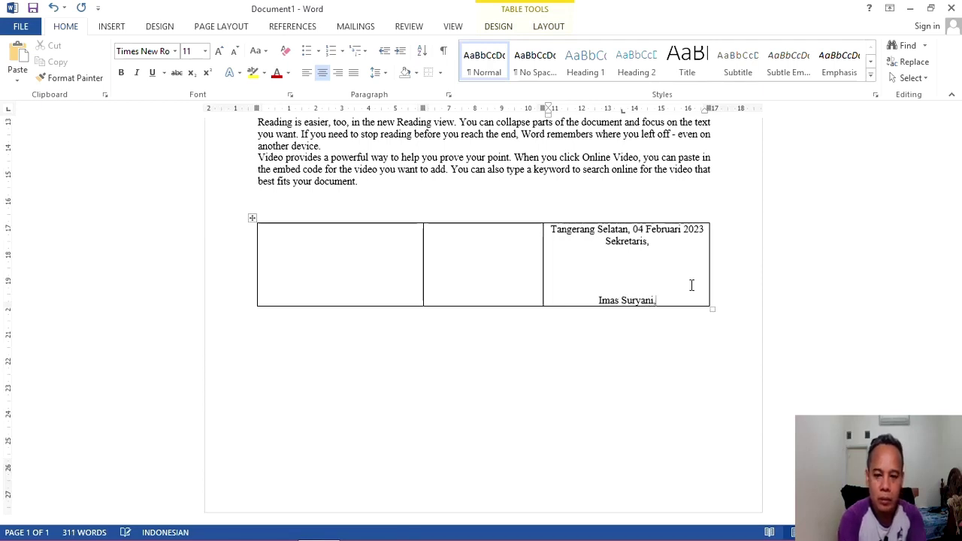
{"action": "type", "text": ", S.Pd"}
{"action": "key", "text": "Return"}
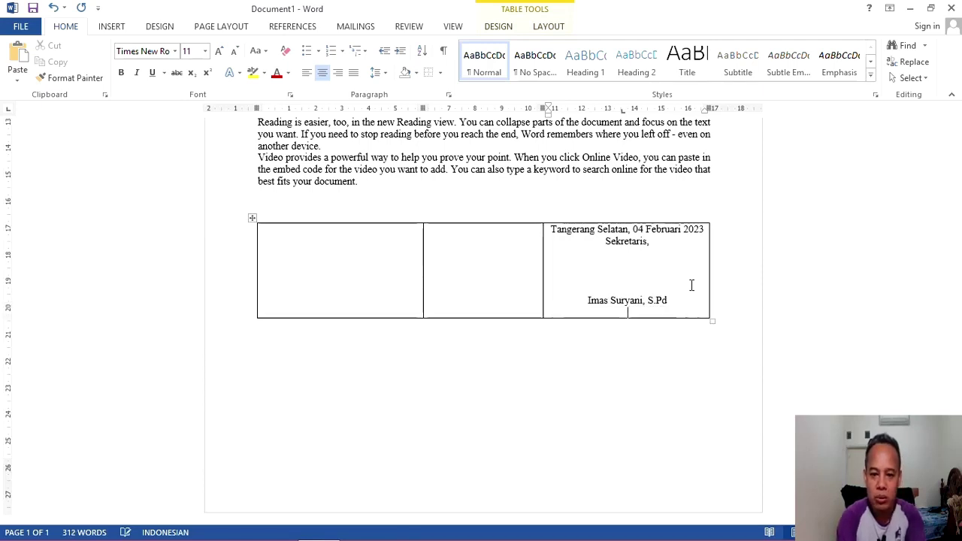
Step: Add 'NIP. –' under the secretary's name, then fill the first cell: 'Ketua Pelaksana,', the chair's name with S.Pd, and 'NIP. –'
{"action": "type", "text": "NIP. -"}
{"action": "key", "text": "Return"}
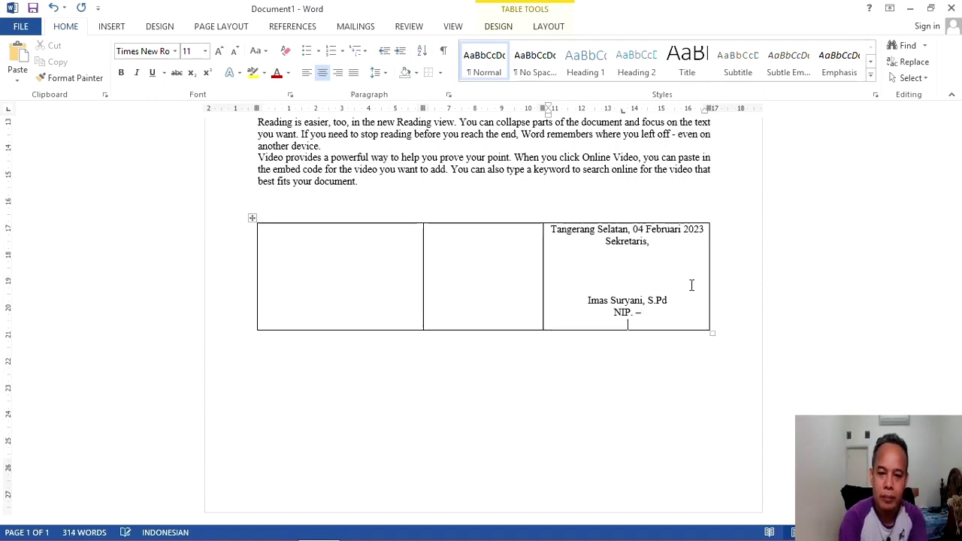
{"action": "left_click", "coordinate": [372, 251]}
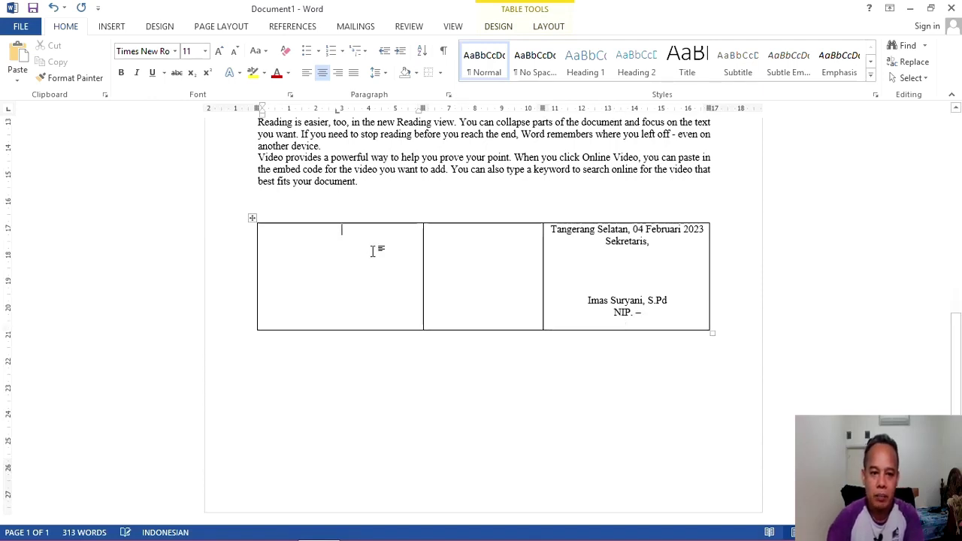
{"action": "key", "text": "Return"}
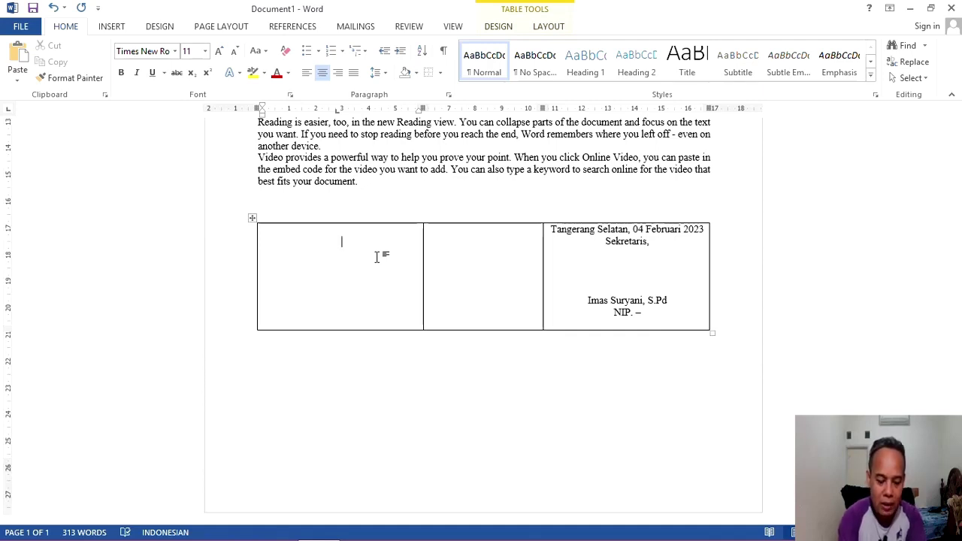
{"action": "type", "text": "Ketua Pe"}
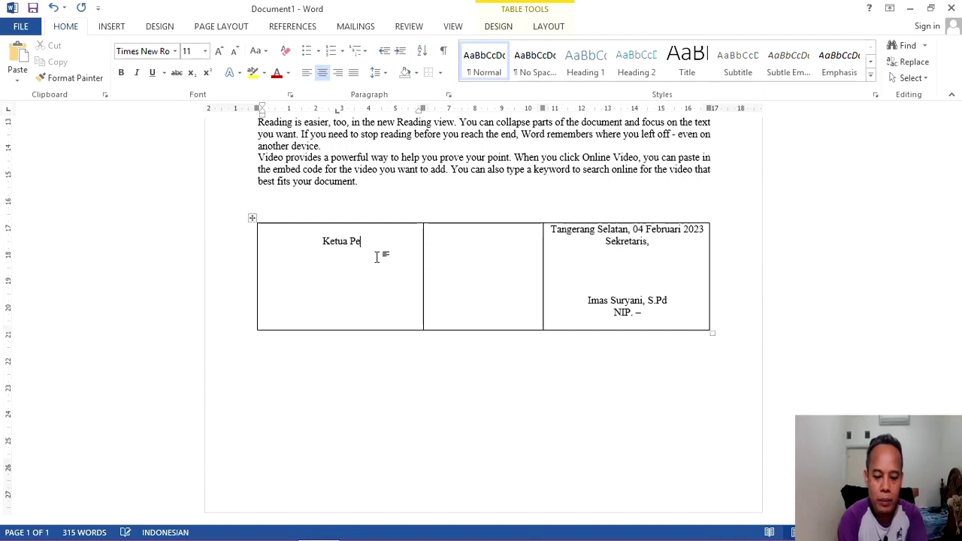
{"action": "type", "text": "laksana,"}
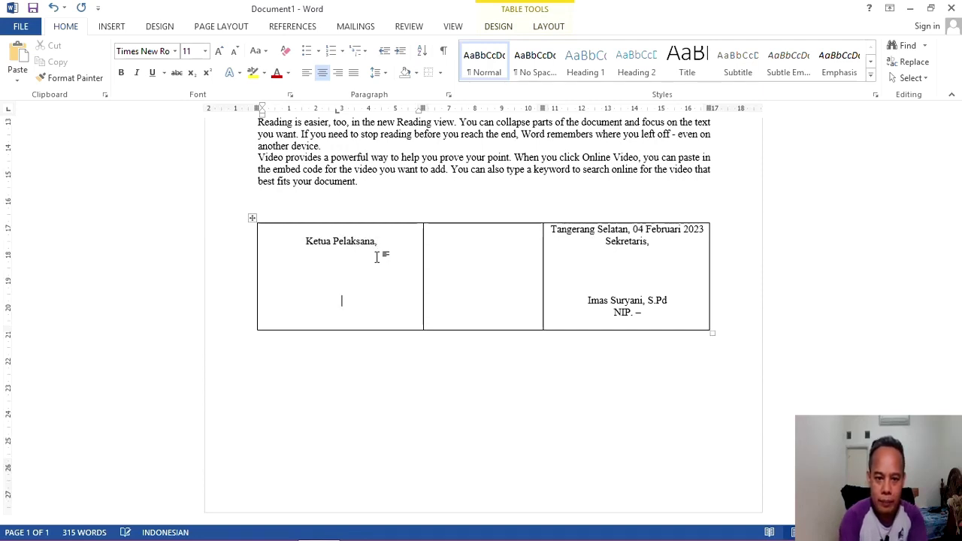
{"action": "type", "text": "id"}
{"action": "key", "text": "BackSpace"}
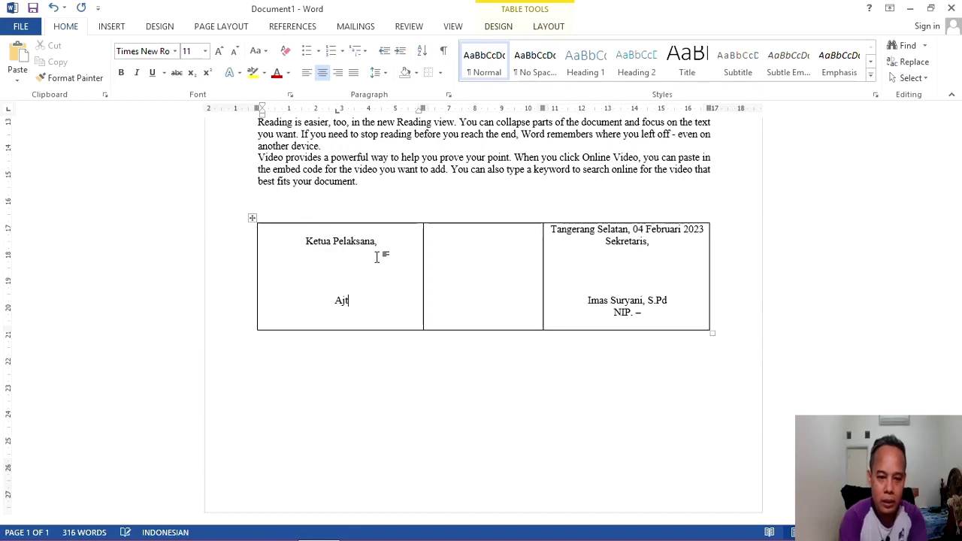
{"action": "key", "text": "BackSpace"}
{"action": "type", "text": "at "}
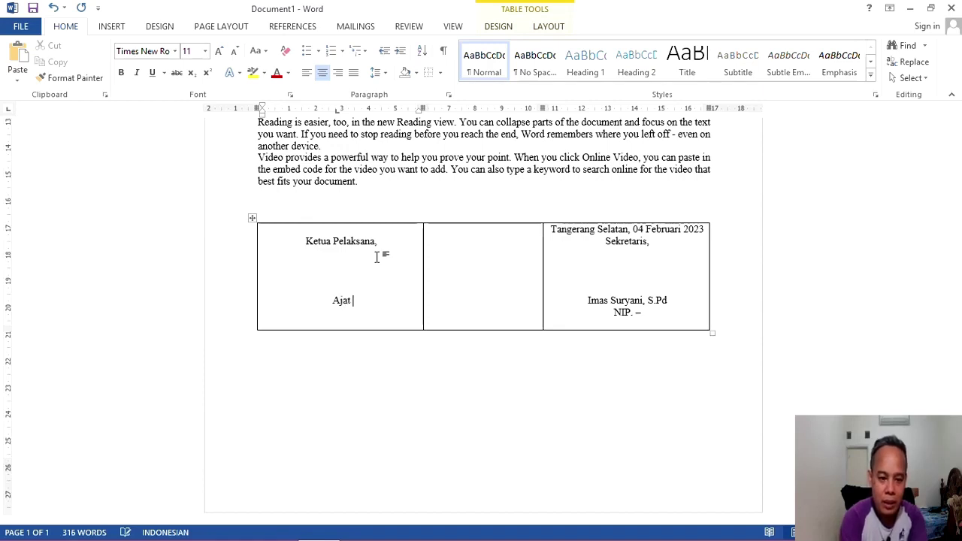
{"action": "type", "text": "Sudra"}
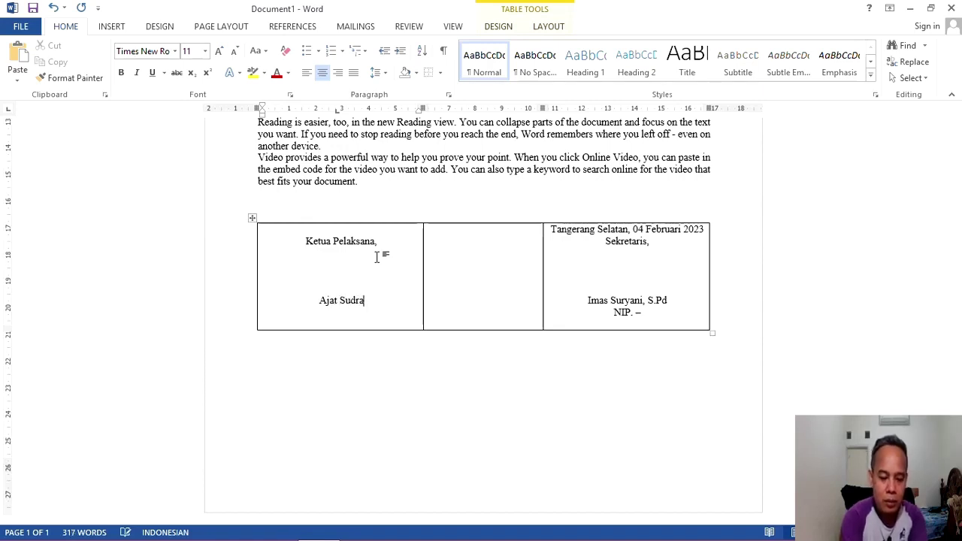
{"action": "type", "text": "jat,"}
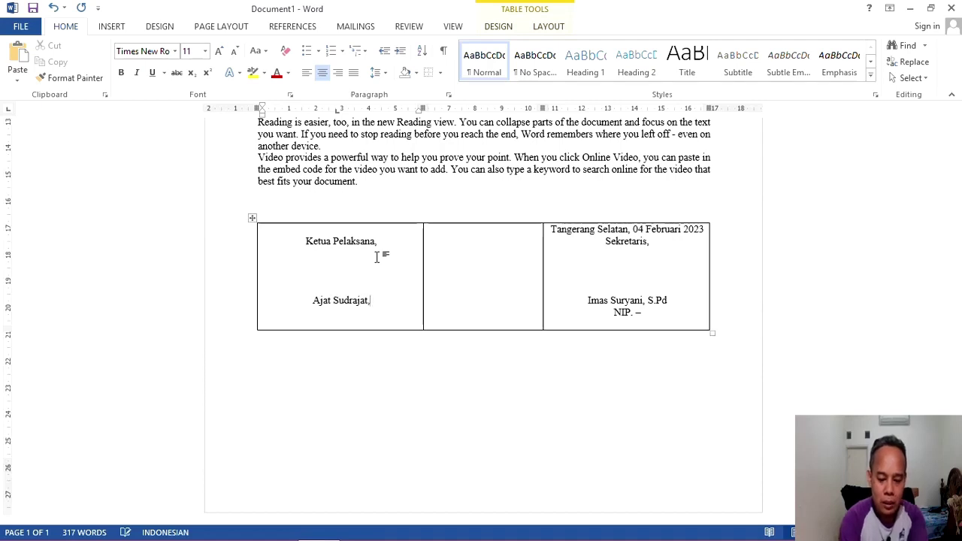
{"action": "type", "text": " S.Pd "}
{"action": "type", "text": "N"}
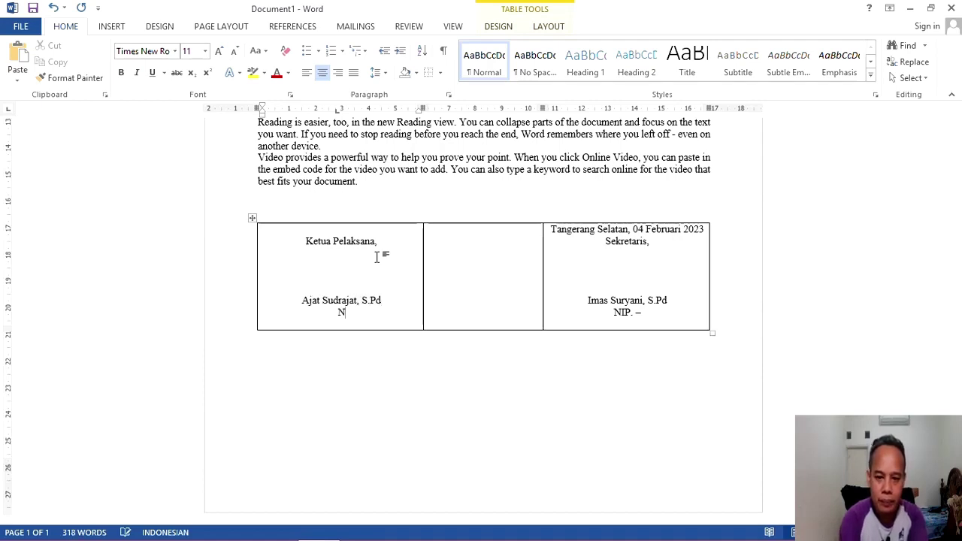
{"action": "type", "text": "."}
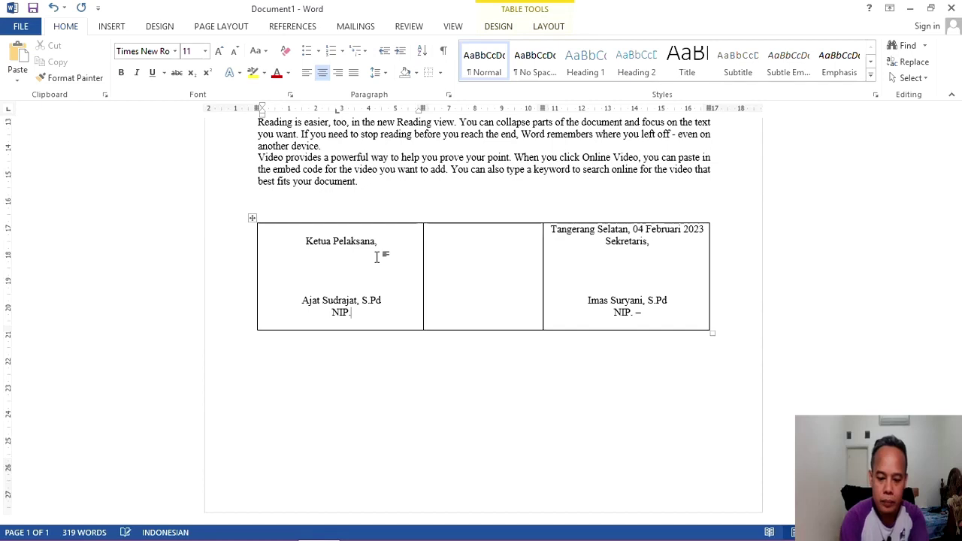
{"action": "type", "text": " -"}
{"action": "key", "text": "BackSpace"}
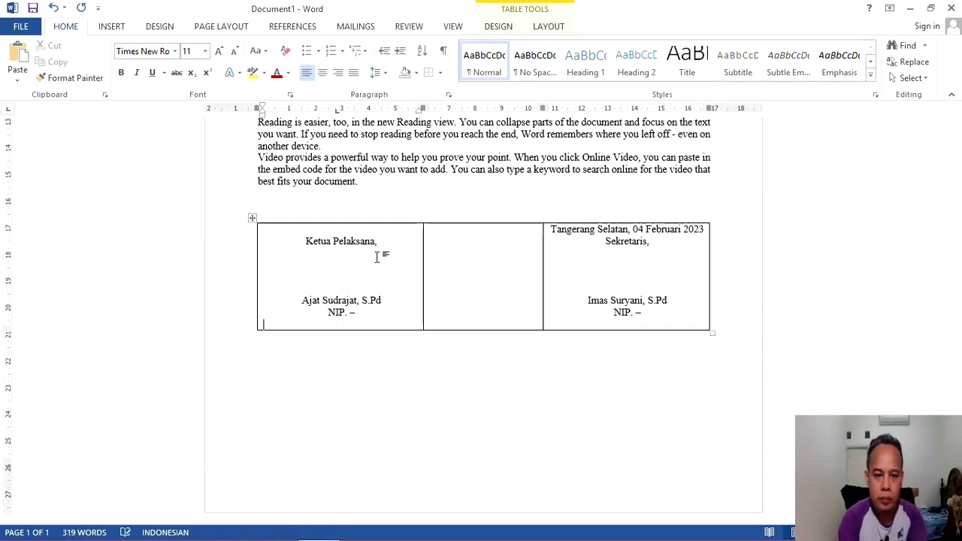
{"action": "key", "text": "BackSpace"}
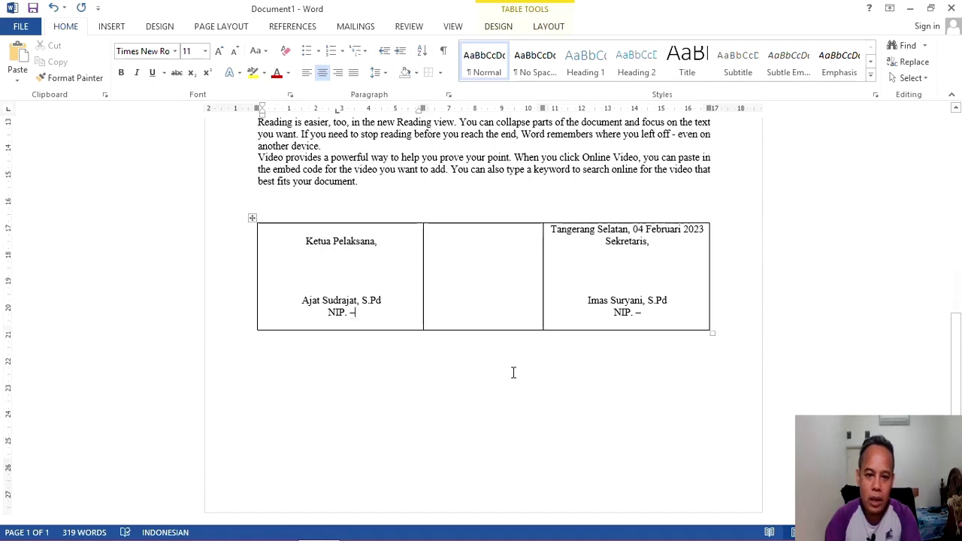
Step: Below the table, add a centred 'Mengetahui', 'Kepala Sekolah,' block with the principal's name, M.Pd, and 'NIP. –'
{"action": "left_click", "coordinate": [543, 382]}
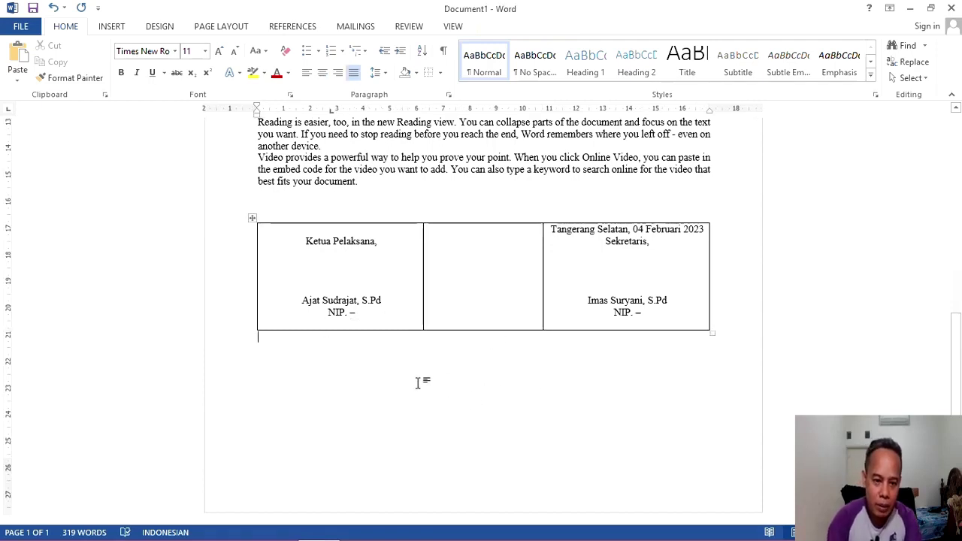
{"action": "key", "text": "Return"}
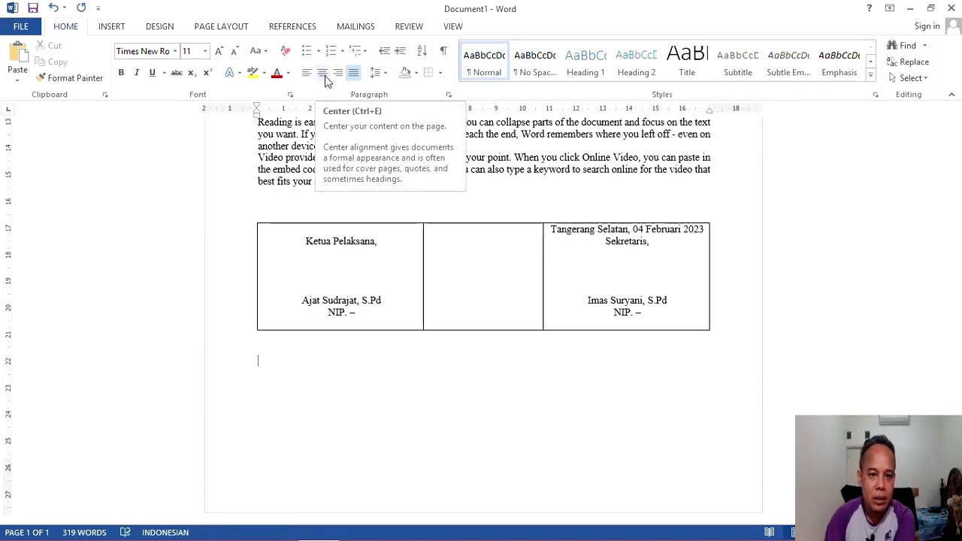
{"action": "left_click", "coordinate": [324, 76]}
{"action": "type", "text": "M"}
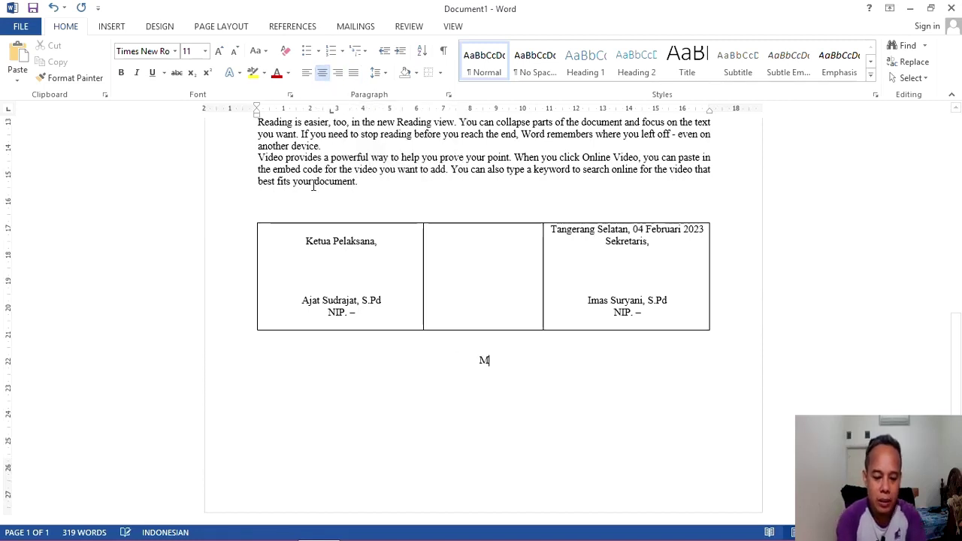
{"action": "type", "text": "engetahui"}
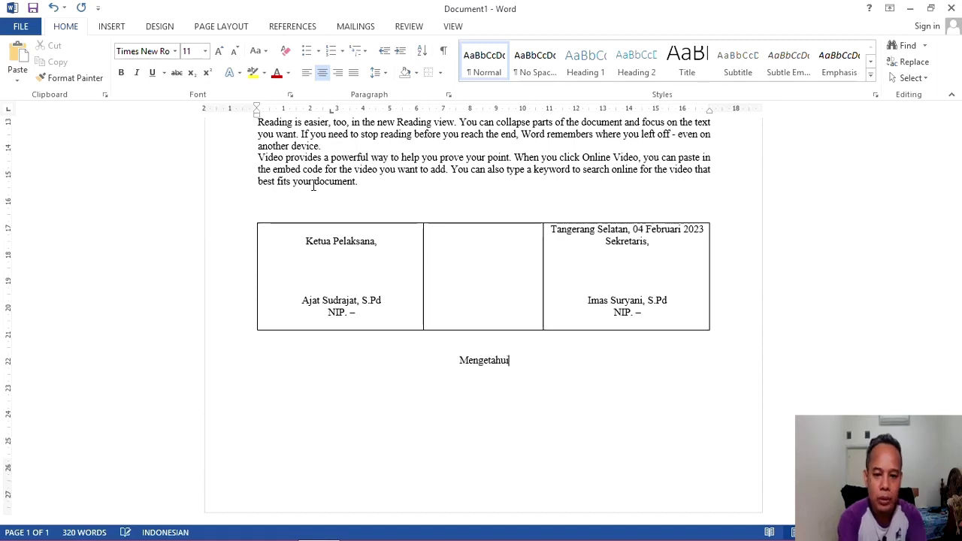
{"action": "type", "text": ","}
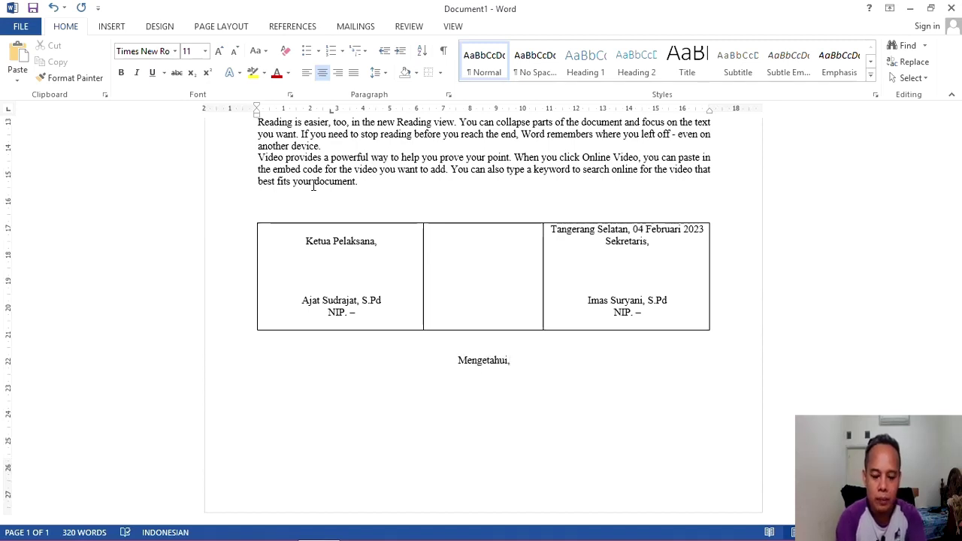
{"action": "type", "text": " Kepala Se"}
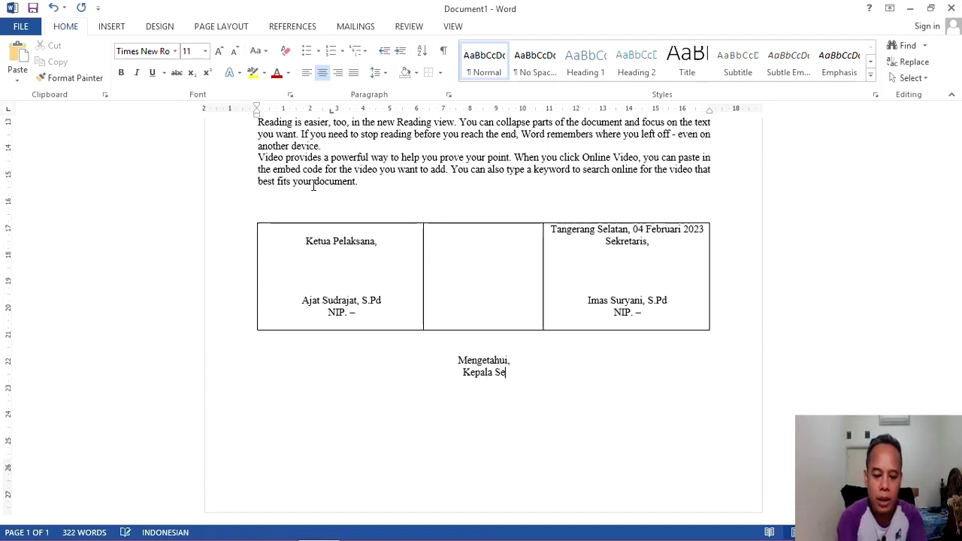
{"action": "type", "text": "kolah,"}
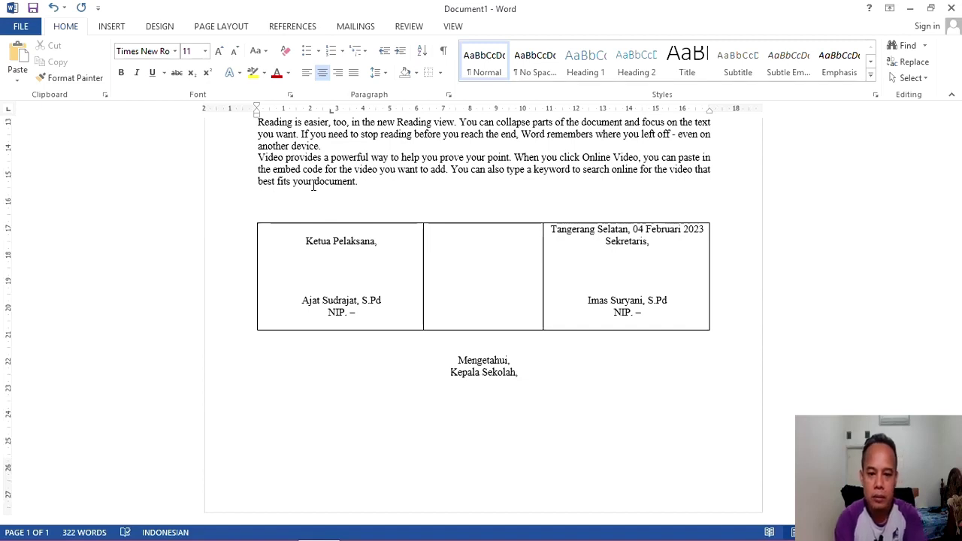
{"action": "key", "text": "BackSpace"}
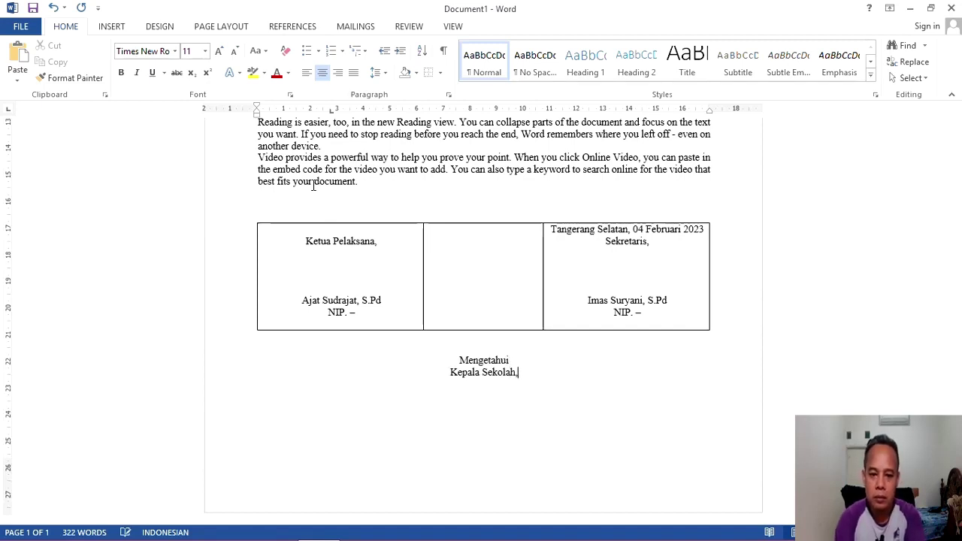
{"action": "key", "text": "Return"}
{"action": "key", "text": "Return"}
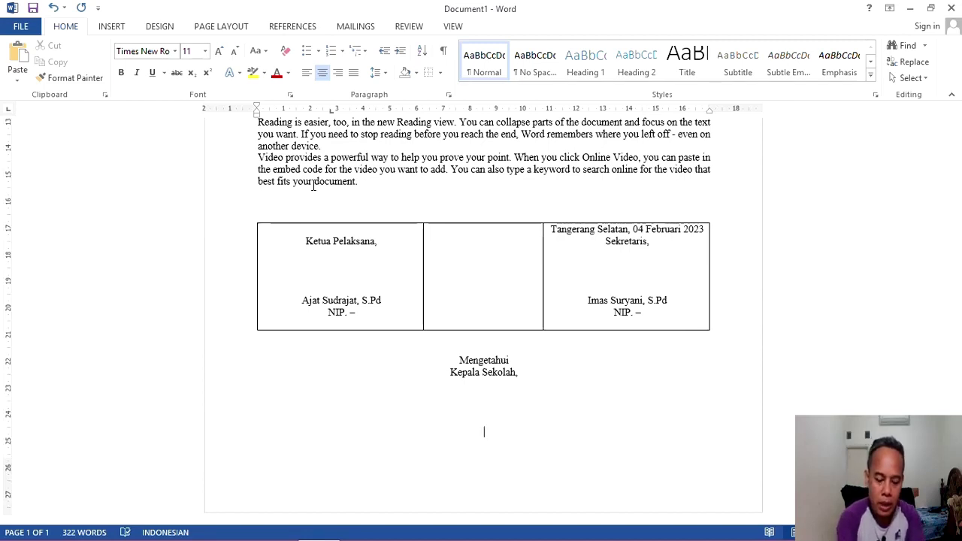
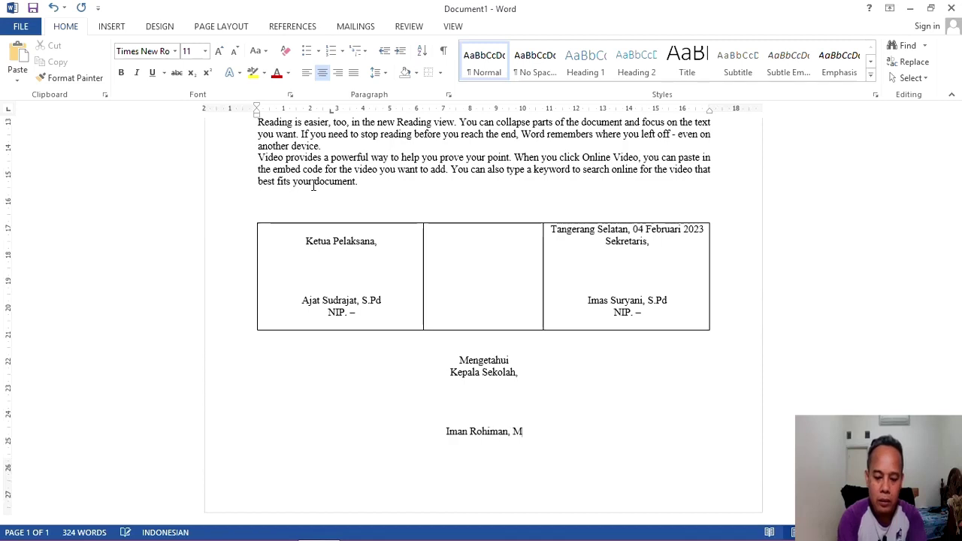
{"action": "type", "text": ".Pd "}
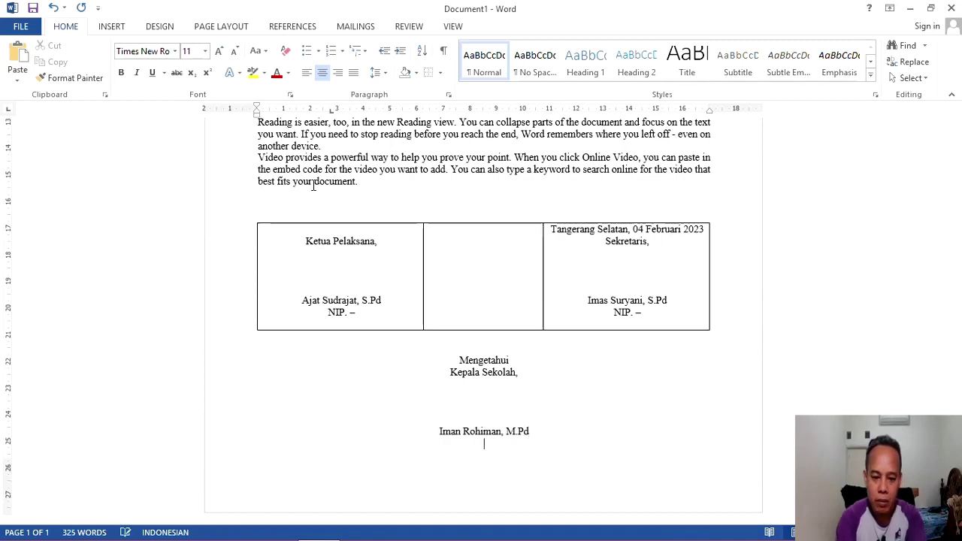
{"action": "type", "text": "NIP. –"}
{"action": "key", "text": "Return"}
{"action": "key", "text": "Return"}
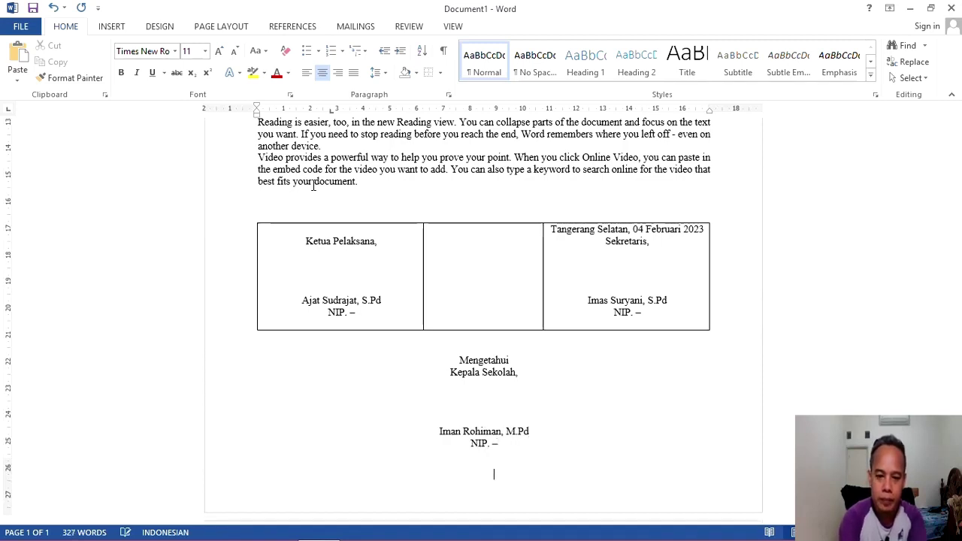
{"action": "key", "text": "Return"}
{"action": "key", "text": "ctrl+l"}
{"action": "key", "text": "BackSpace"}
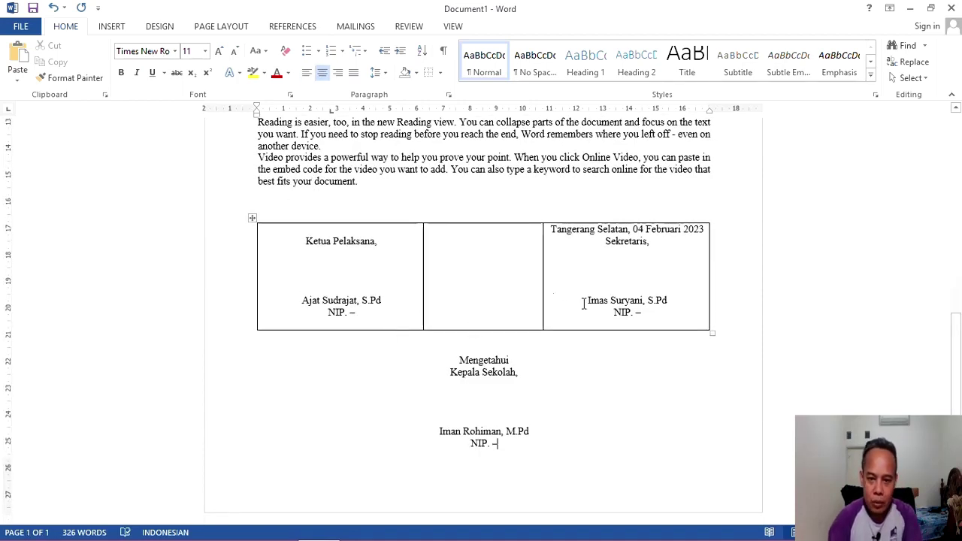
Step: Make the secretary's, chairman's and principal's names bold and underlined
{"action": "left_click_drag", "start_coordinate": [588, 300], "coordinate": [668, 301]}
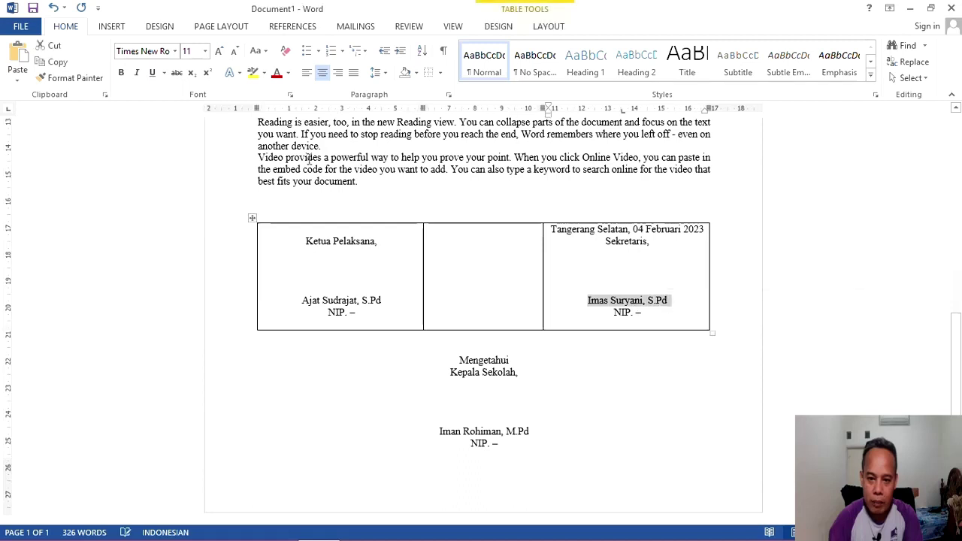
{"action": "left_click", "coordinate": [121, 73]}
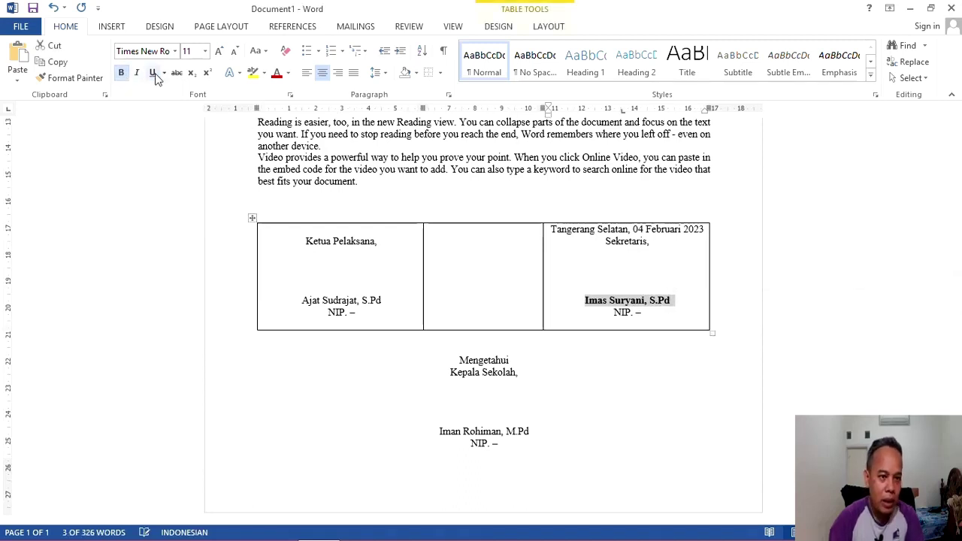
{"action": "left_click", "coordinate": [151, 72]}
{"action": "left_click_drag", "start_coordinate": [302, 300], "coordinate": [382, 301]}
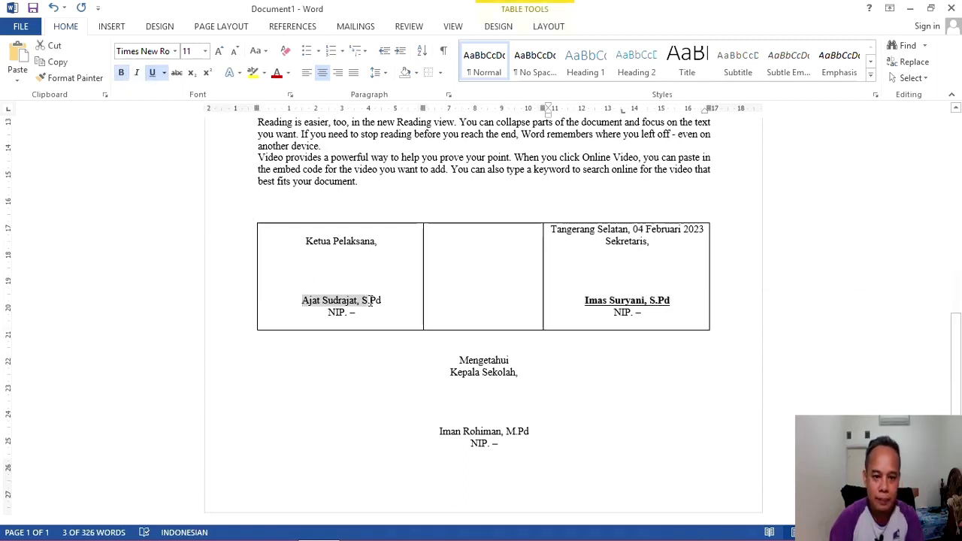
{"action": "left_click", "coordinate": [120, 72]}
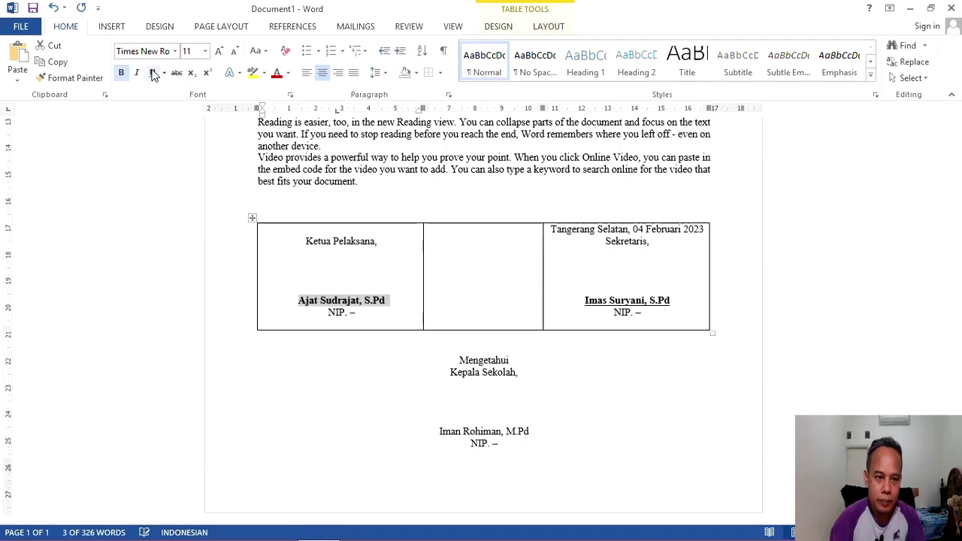
{"action": "left_click", "coordinate": [152, 72]}
{"action": "left_click_drag", "start_coordinate": [433, 431], "coordinate": [530, 432]}
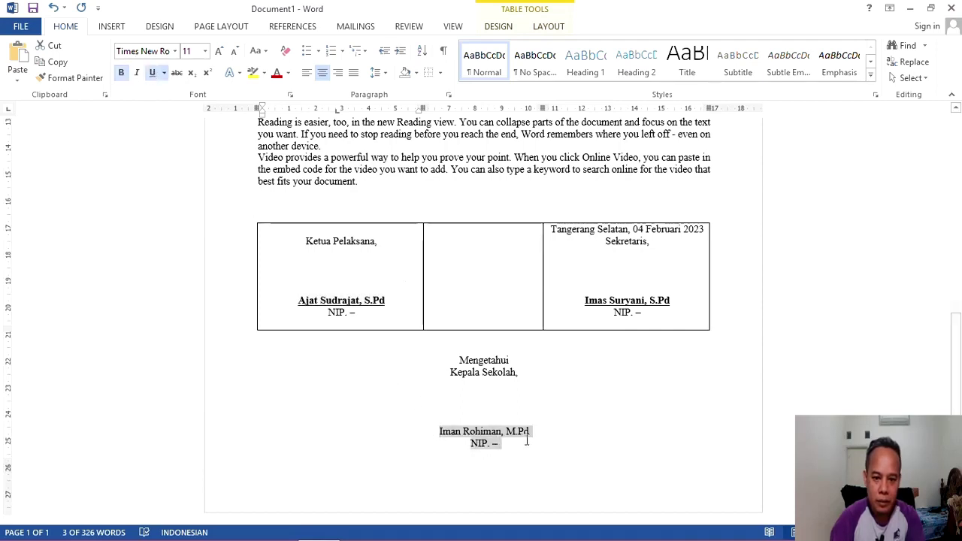
{"action": "left_click", "coordinate": [120, 72]}
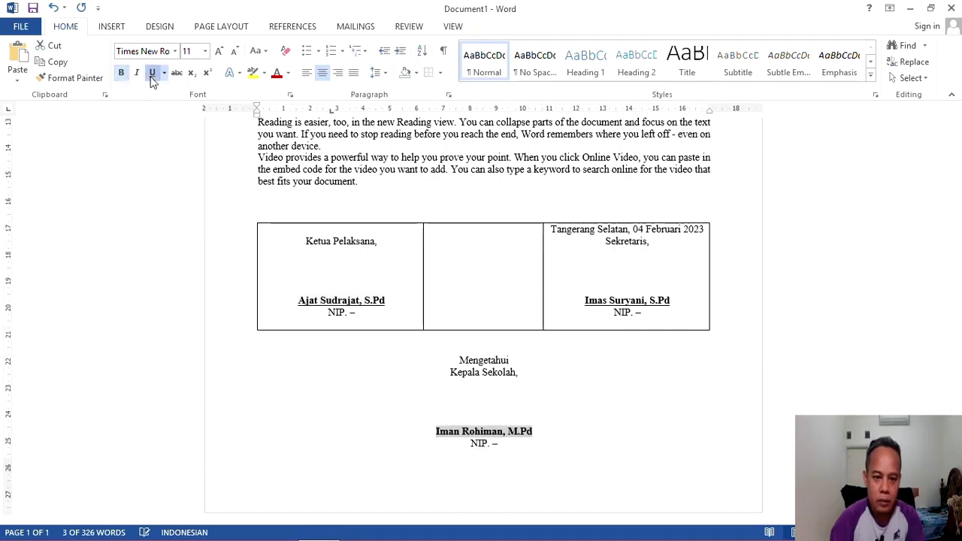
{"action": "left_click", "coordinate": [152, 72]}
{"action": "left_click", "coordinate": [573, 387]}
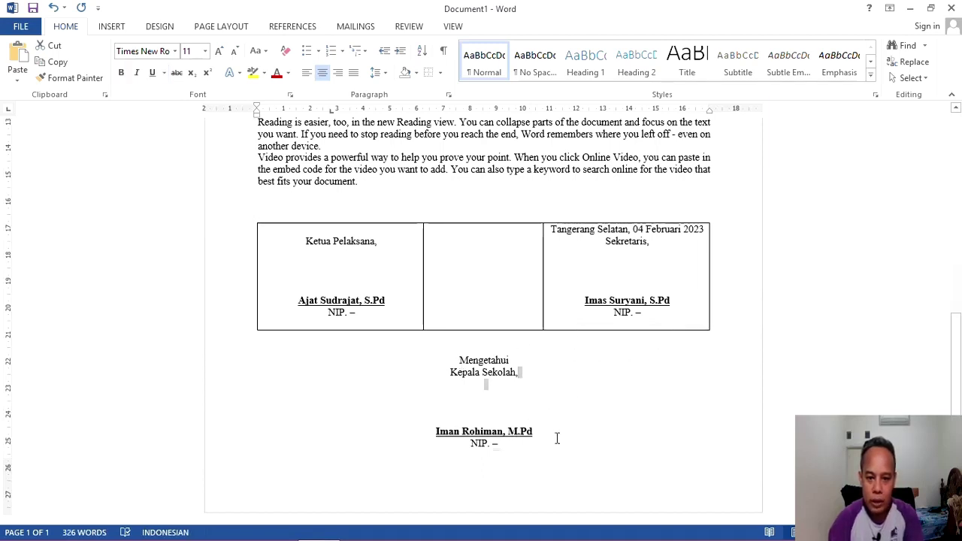
Step: Left-align the principal's 'NIP. –' line and indent it with a Tab to sit under the name
{"action": "left_click", "coordinate": [509, 450]}
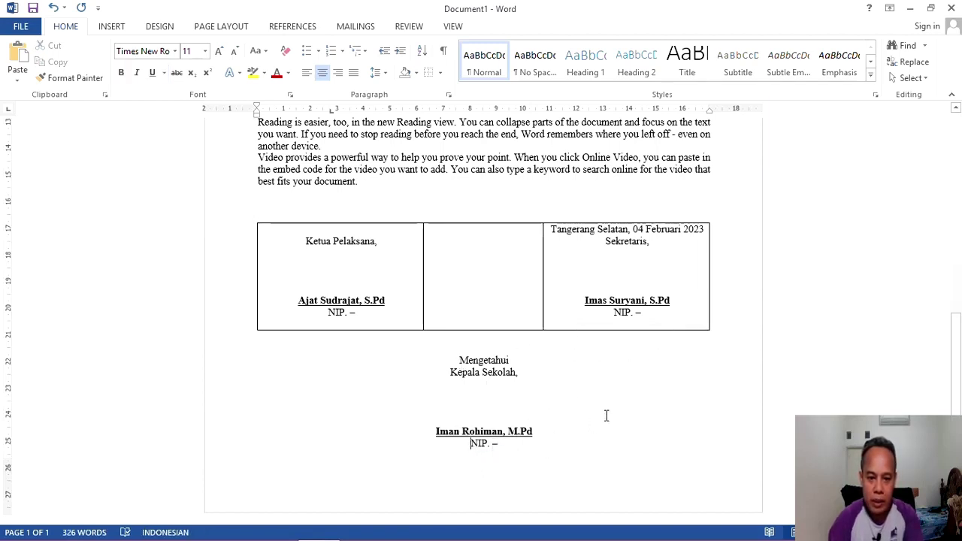
{"action": "key", "text": "ctrl+l"}
{"action": "key", "text": "Home"}
{"action": "key", "text": "Tab"}
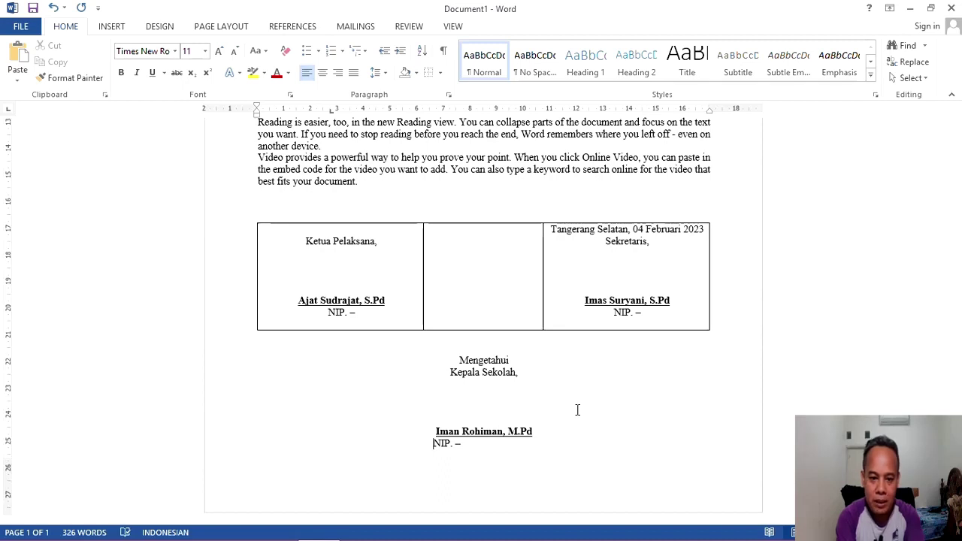
Step: Left-align the 'NIP. –' lines in the secretary's and chairman's cells
{"action": "left_click", "coordinate": [607, 317]}
{"action": "key", "text": "ctrl+l"}
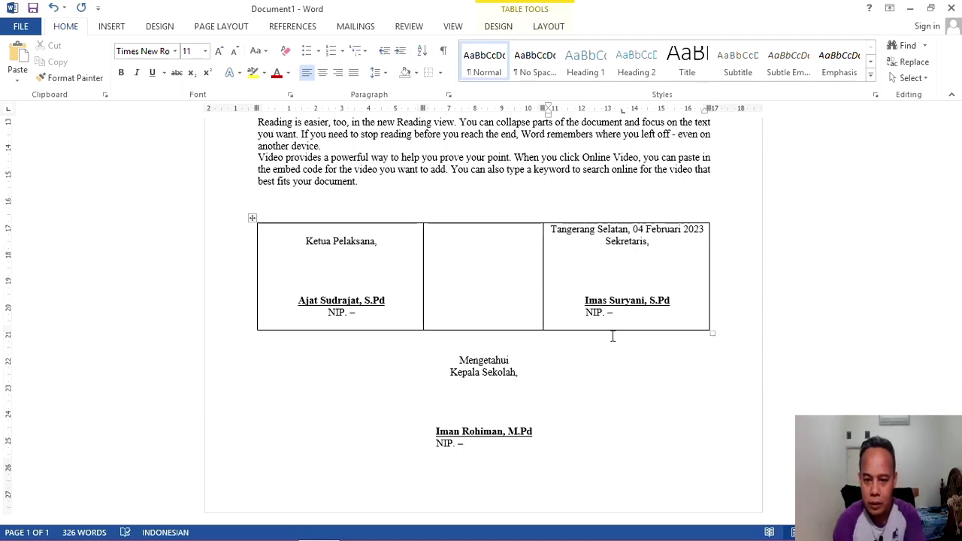
{"action": "left_click", "coordinate": [326, 314]}
{"action": "key", "text": "ctrl+l"}
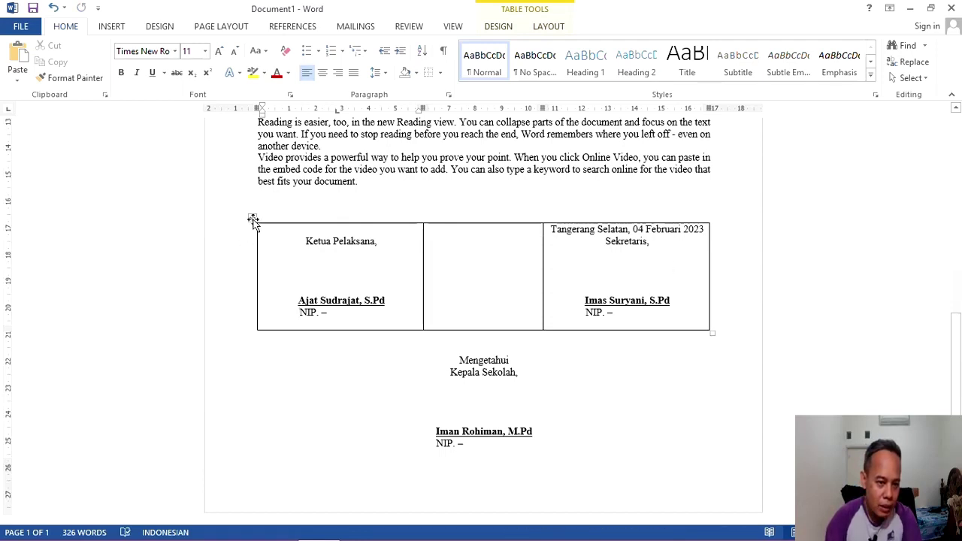
Step: Apply No Border to the whole signature table
{"action": "left_click", "coordinate": [253, 219]}
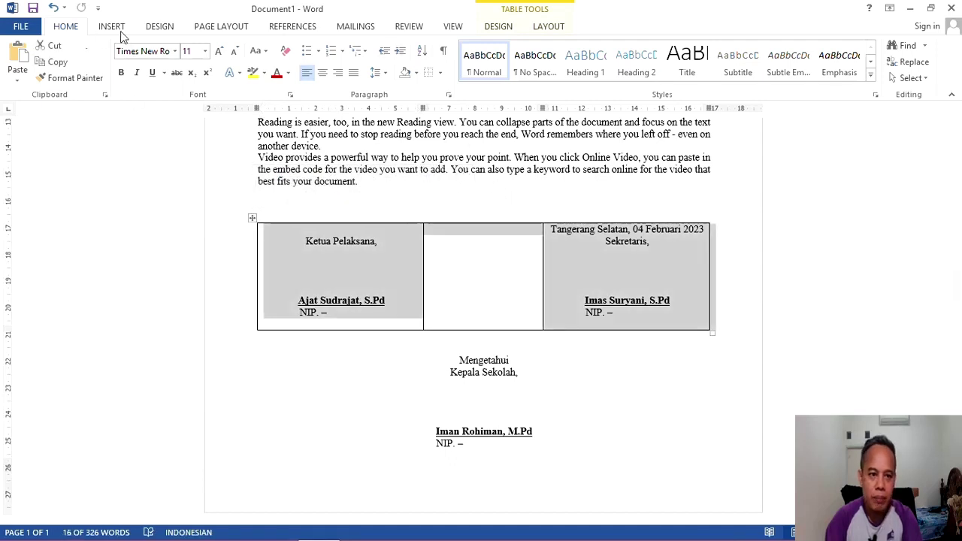
{"action": "left_click", "coordinate": [440, 75]}
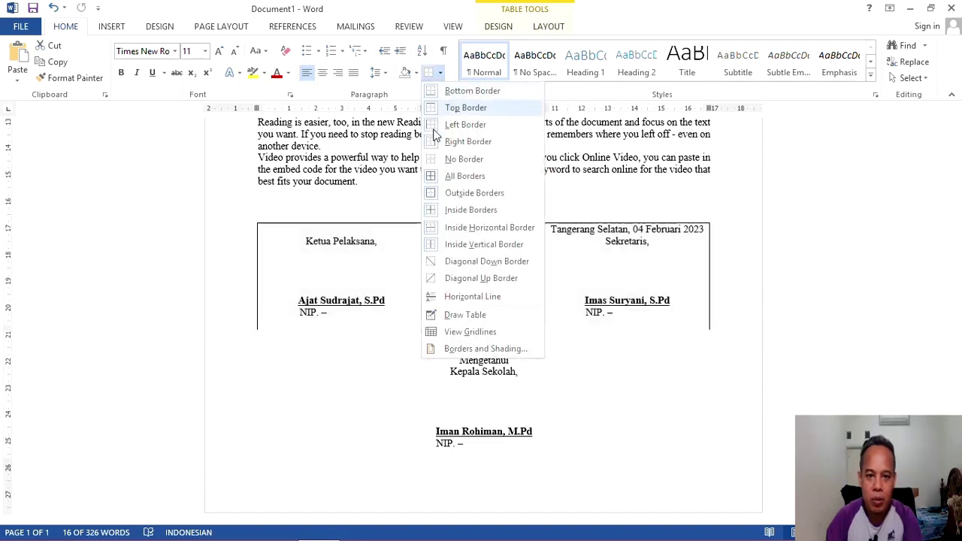
{"action": "left_click", "coordinate": [437, 159]}
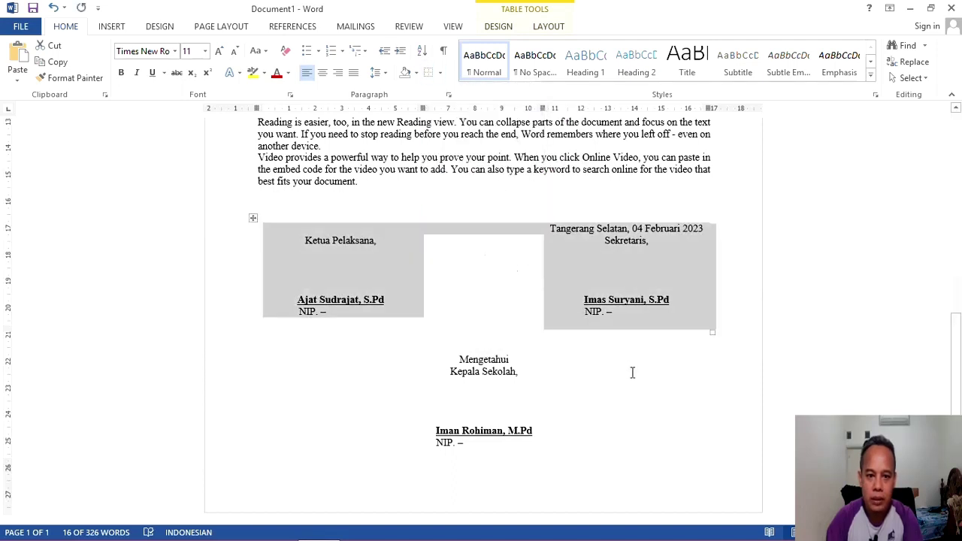
{"action": "left_click", "coordinate": [666, 428]}
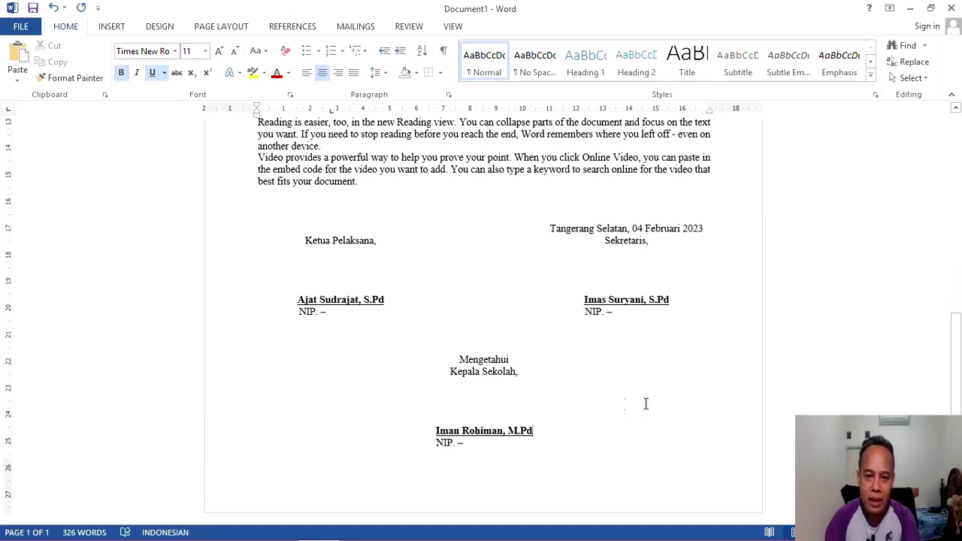